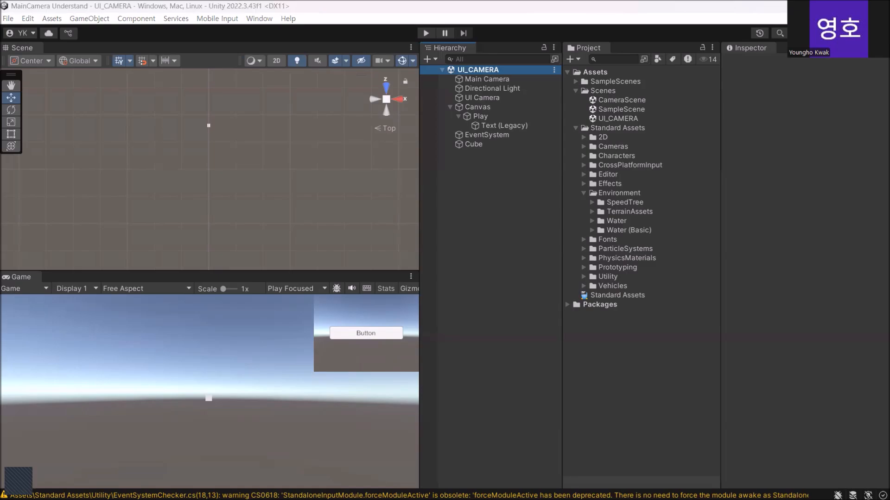
Review the settings of the UI Camera, Canvas, Cube and Main Camera, comparing the depth of the two cameras.
{"action": "key", "text": "alt+Tab"}
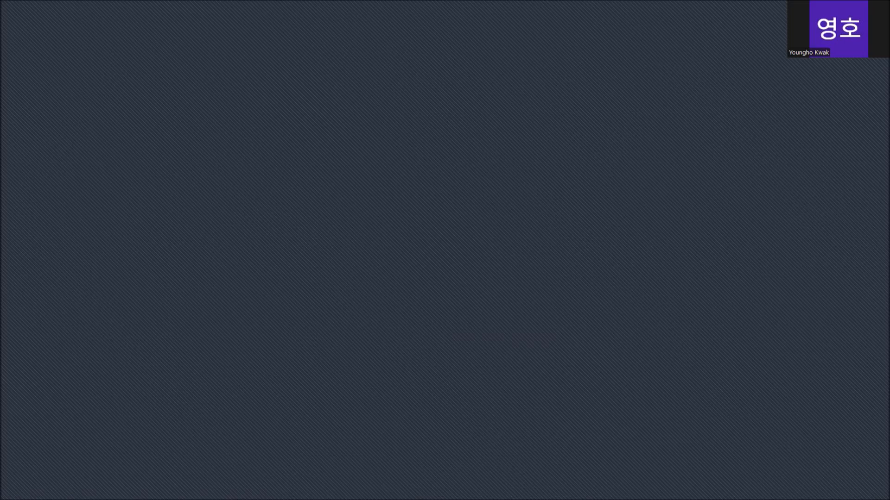
{"action": "key", "text": "alt+Tab"}
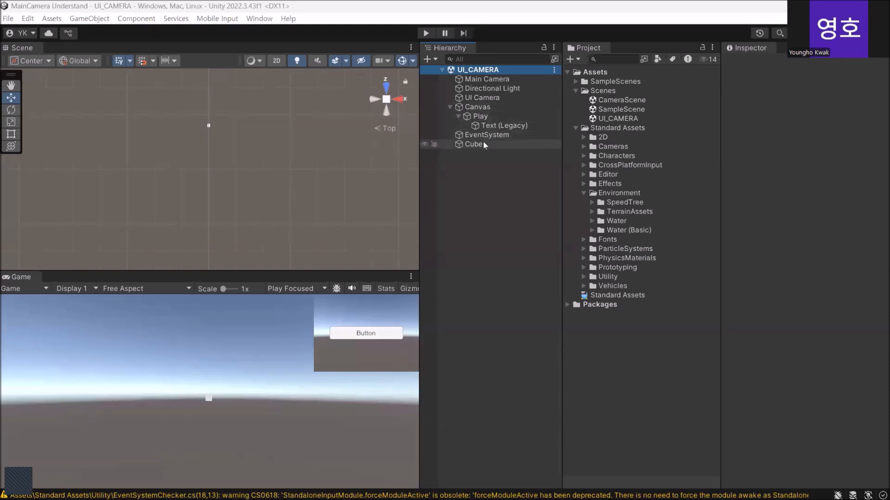
{"action": "left_click", "coordinate": [482, 98]}
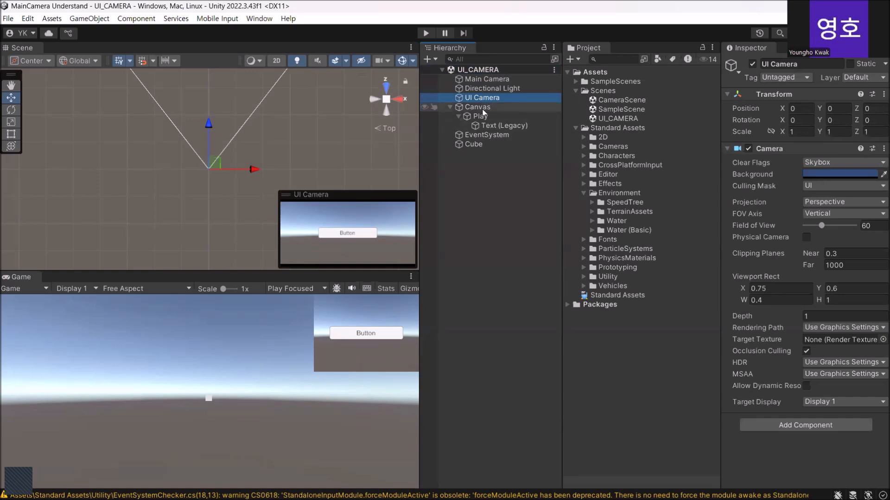
{"action": "left_click", "coordinate": [482, 107]}
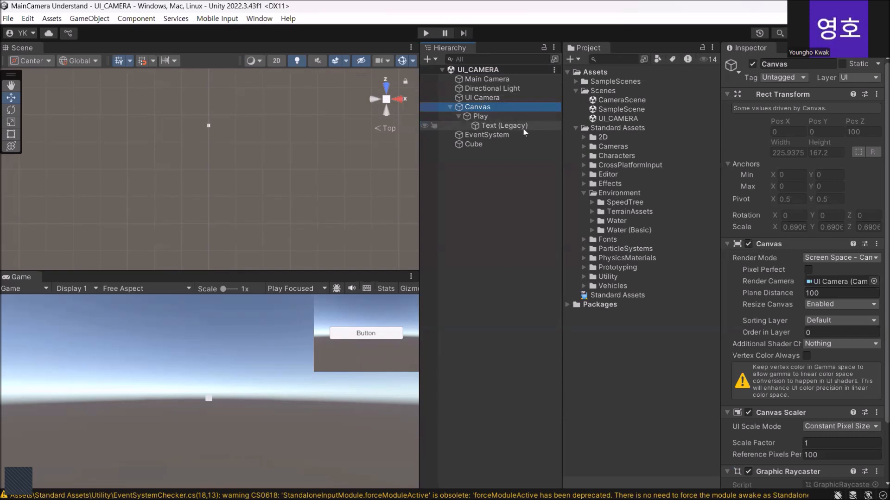
{"action": "left_click", "coordinate": [471, 144]}
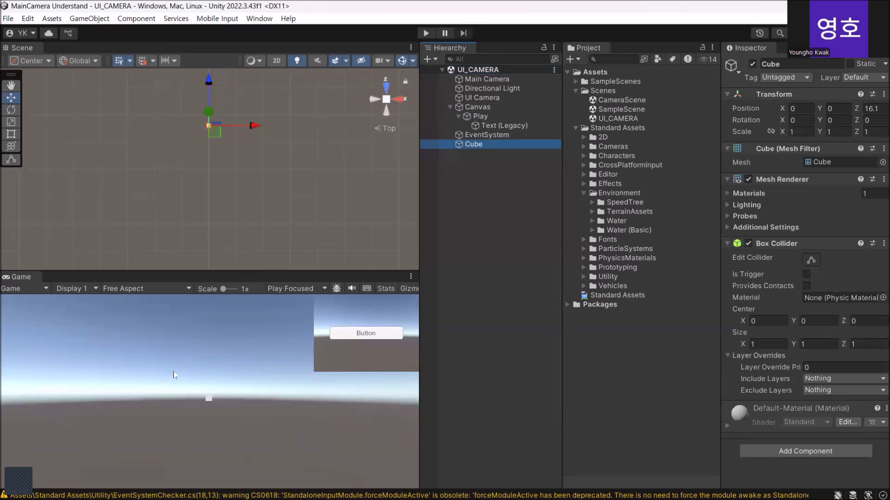
{"action": "left_click", "coordinate": [424, 33]}
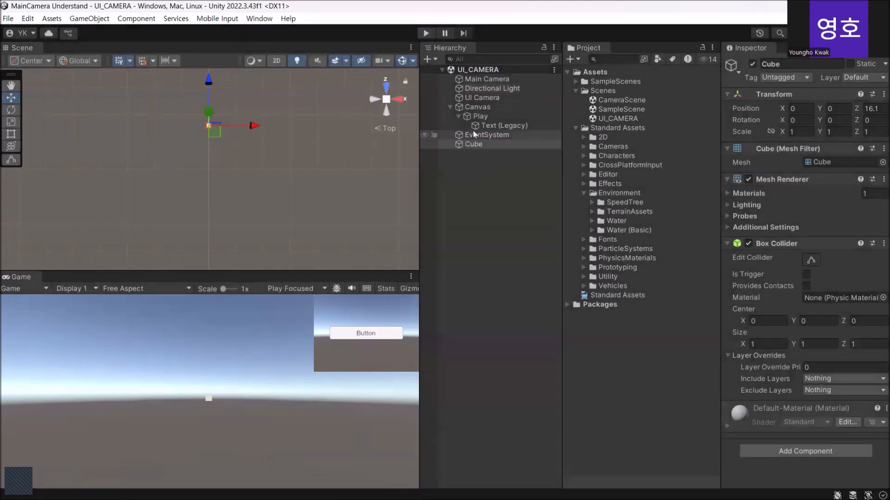
{"action": "left_click", "coordinate": [475, 98]}
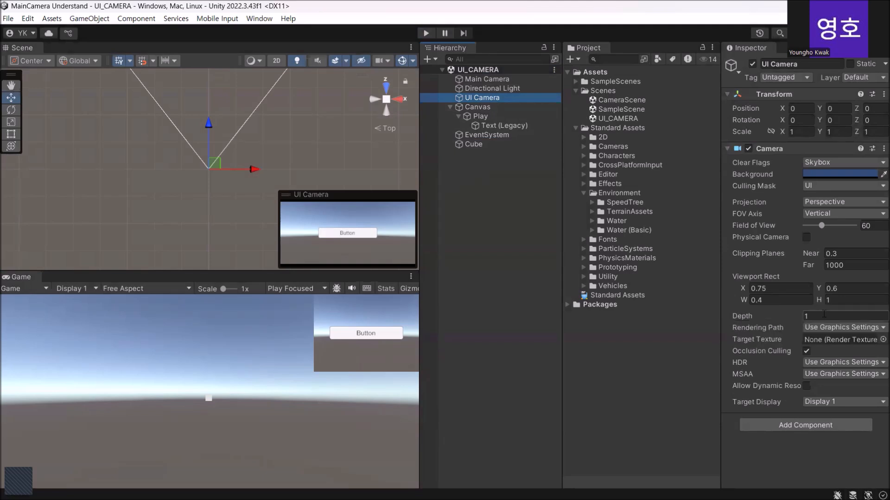
{"action": "left_click", "coordinate": [495, 80]}
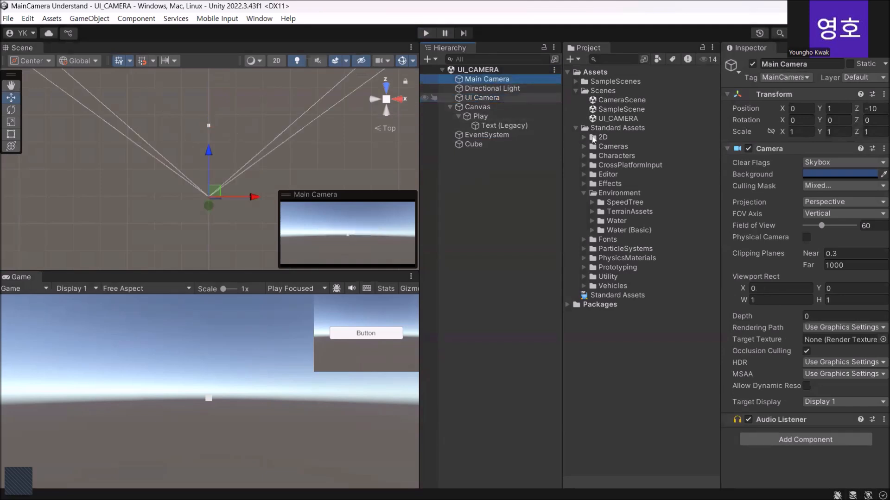
{"action": "mouse_move", "coordinate": [760, 317]}
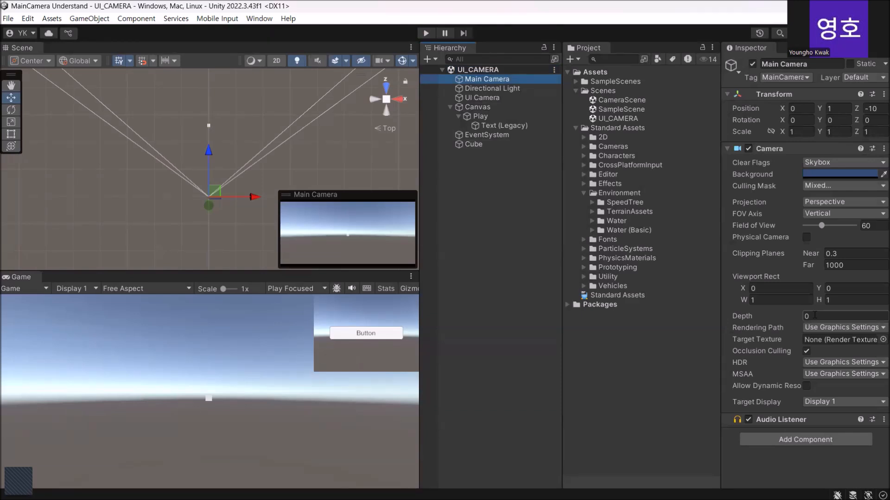
Try a depth of -1 on the UI Camera, and set its depth to 0.
{"action": "left_click", "coordinate": [515, 98]}
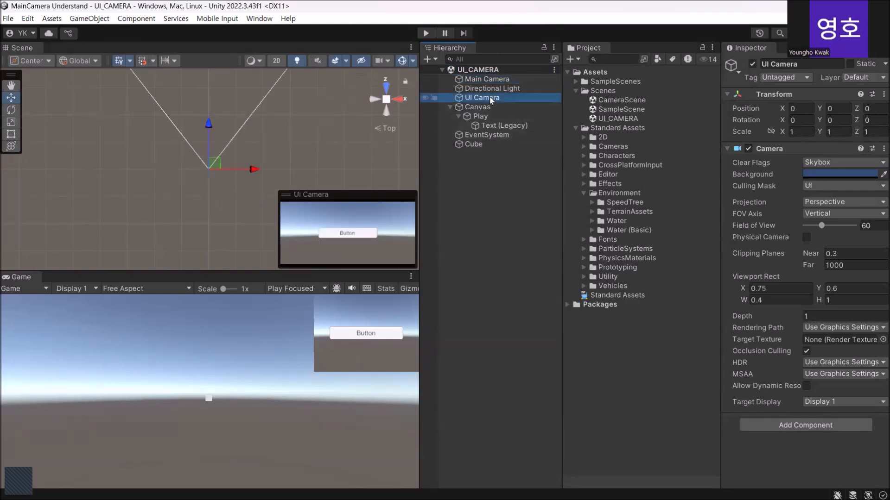
{"action": "left_click", "coordinate": [816, 316]}
{"action": "type", "text": "-1"}
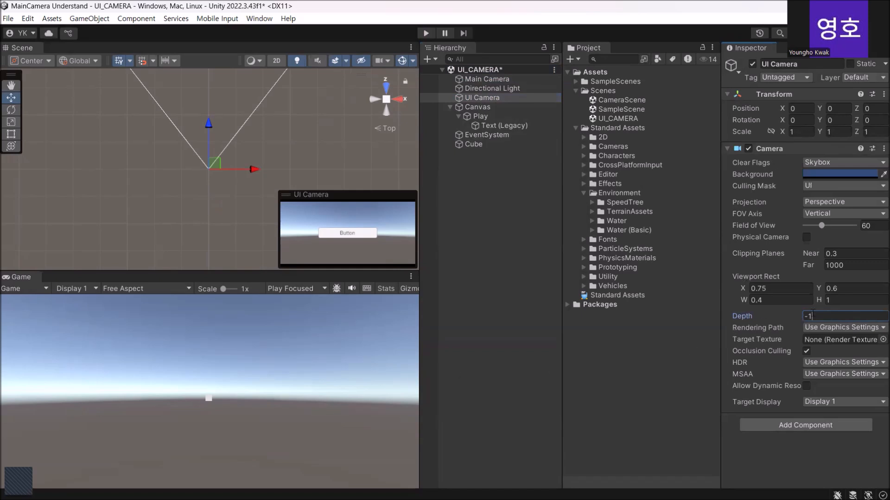
{"action": "double_click", "coordinate": [824, 313]}
{"action": "type", "text": "0"}
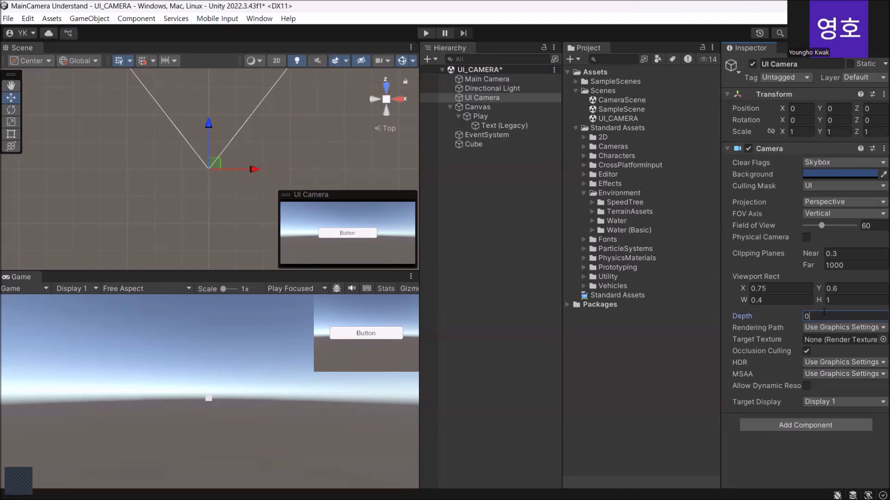
Open SampleScene, saving the changes made in the UI_CAMERA scene.
{"action": "left_click", "coordinate": [490, 70]}
{"action": "right_click", "coordinate": [490, 71]}
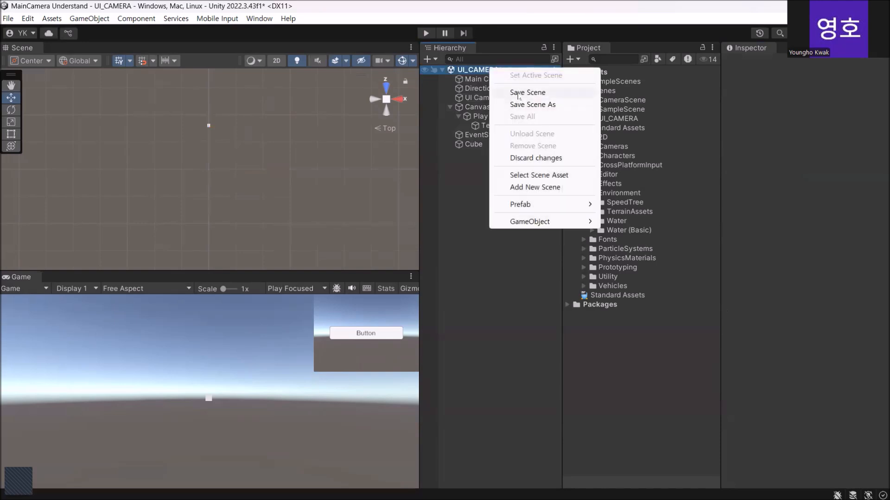
{"action": "left_click", "coordinate": [522, 148]}
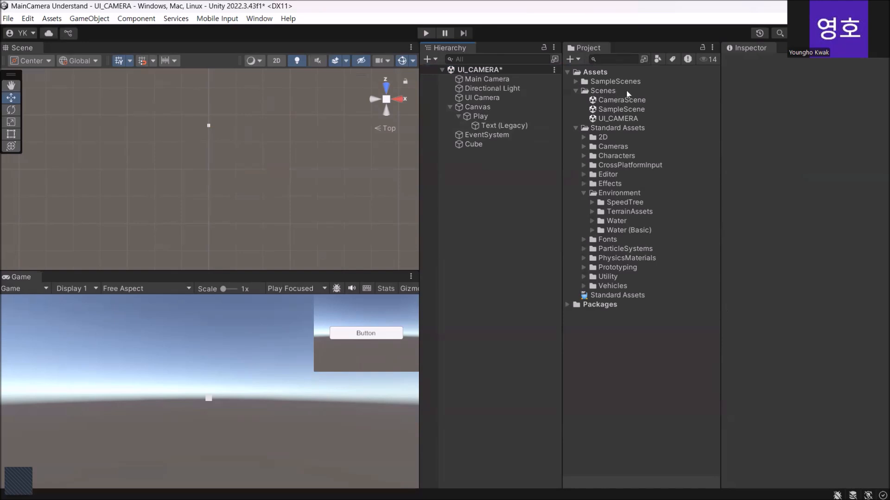
{"action": "double_click", "coordinate": [608, 109]}
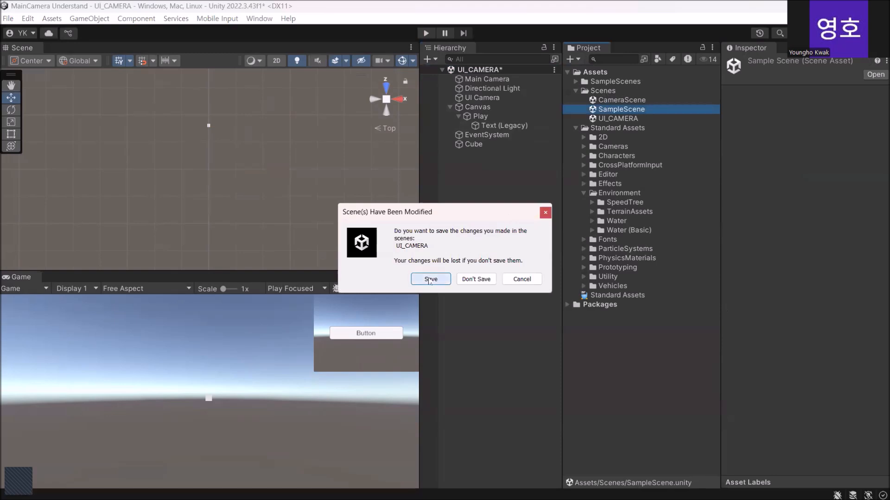
{"action": "left_click", "coordinate": [431, 279]}
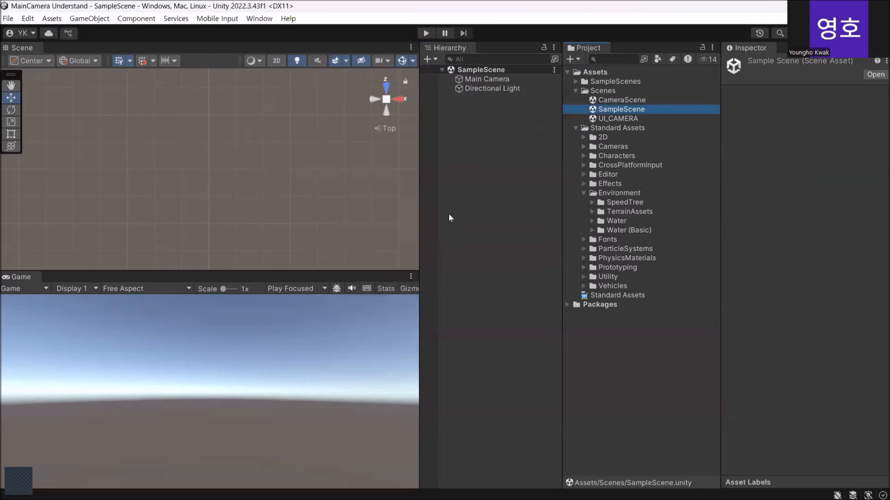
Create a new scene named Test in the Scenes folder and open it.
{"action": "left_click", "coordinate": [603, 90]}
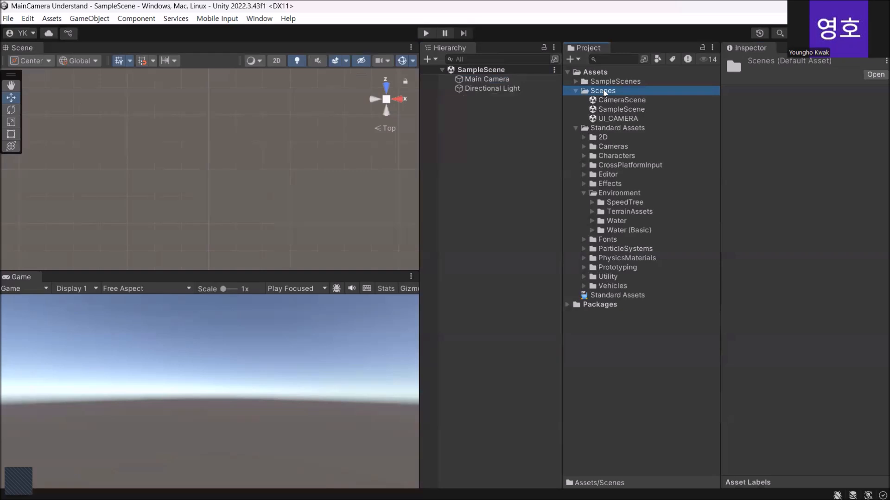
{"action": "right_click", "coordinate": [604, 92]}
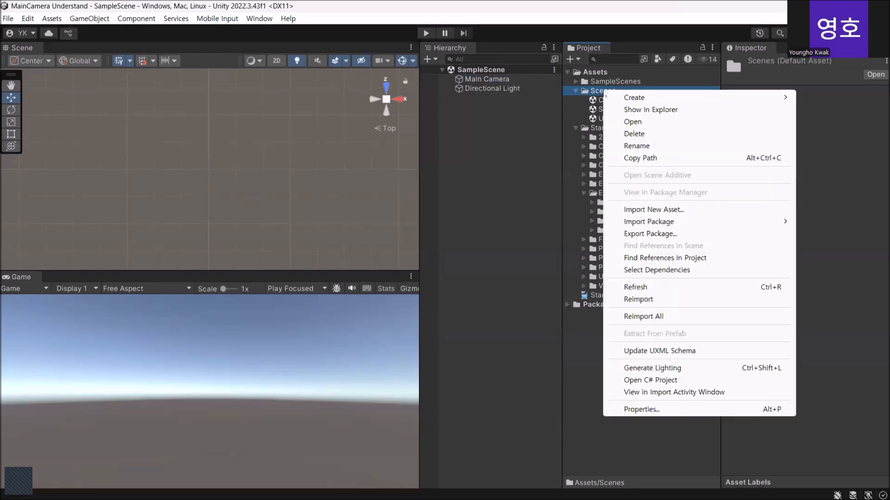
{"action": "mouse_move", "coordinate": [651, 98]}
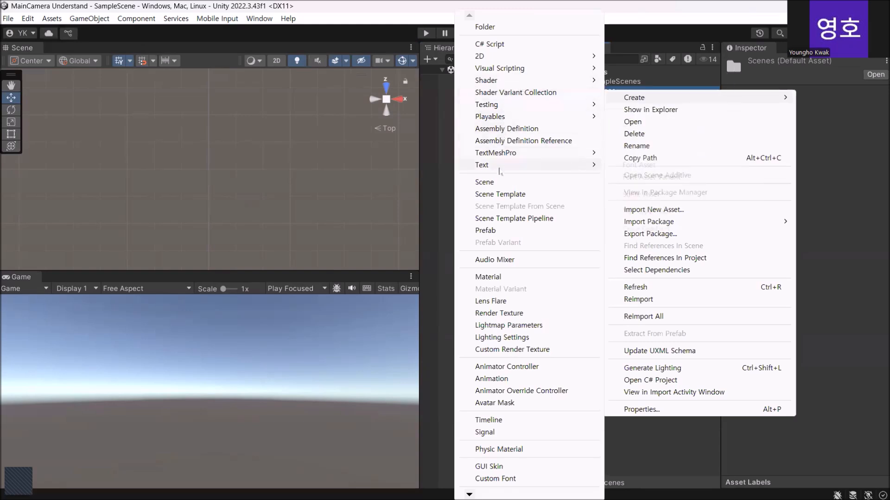
{"action": "left_click", "coordinate": [490, 185]}
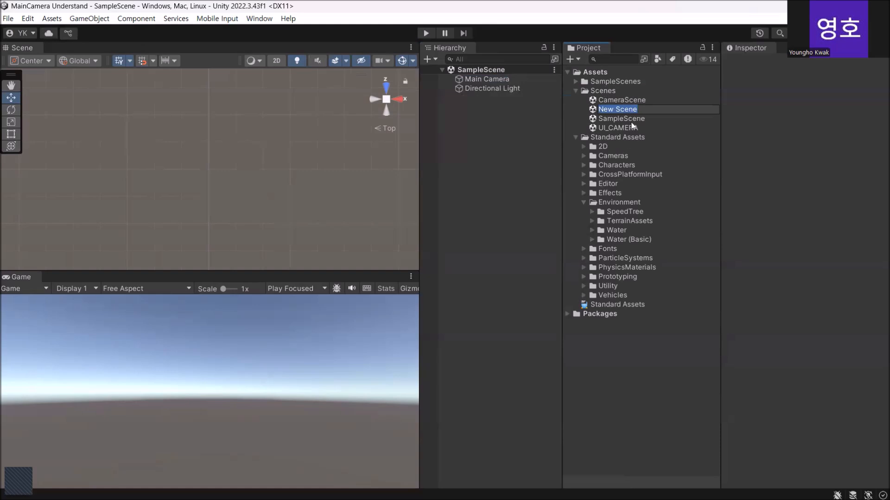
{"action": "type", "text": "Test"}
{"action": "key", "text": "Return"}
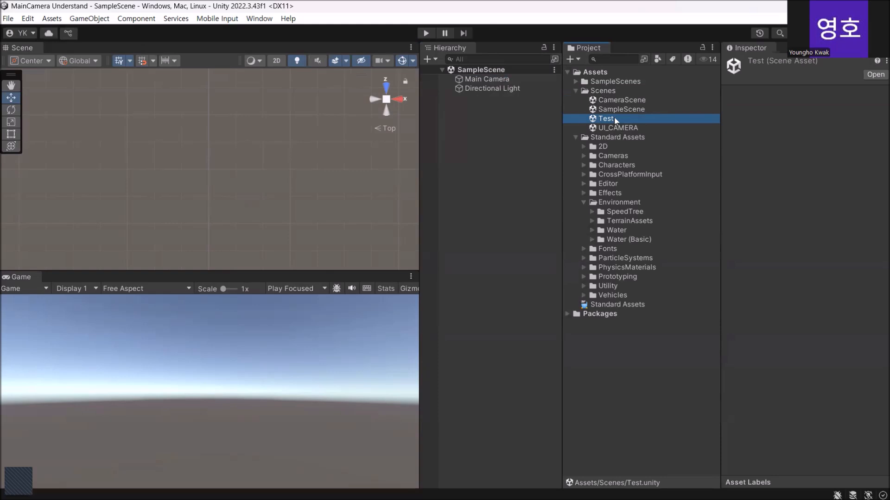
{"action": "double_click", "coordinate": [618, 121]}
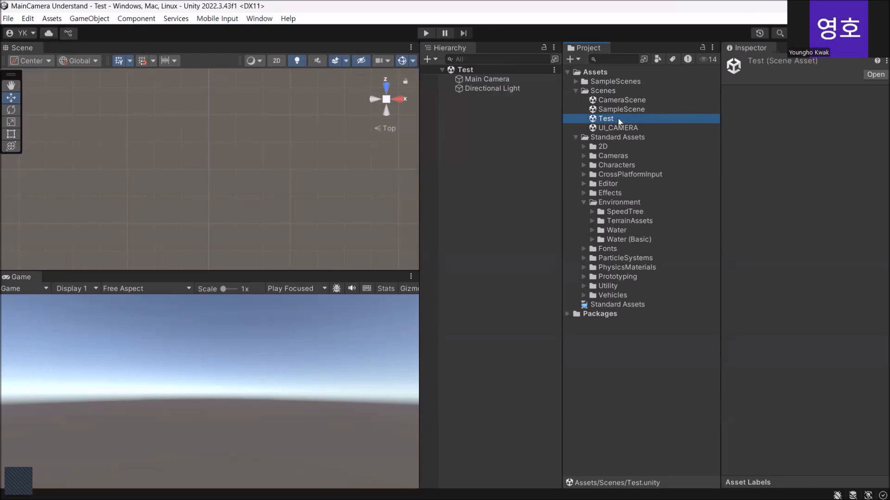
Examine the Main Camera and Directional Light settings in the Test scene.
{"action": "left_click", "coordinate": [486, 80]}
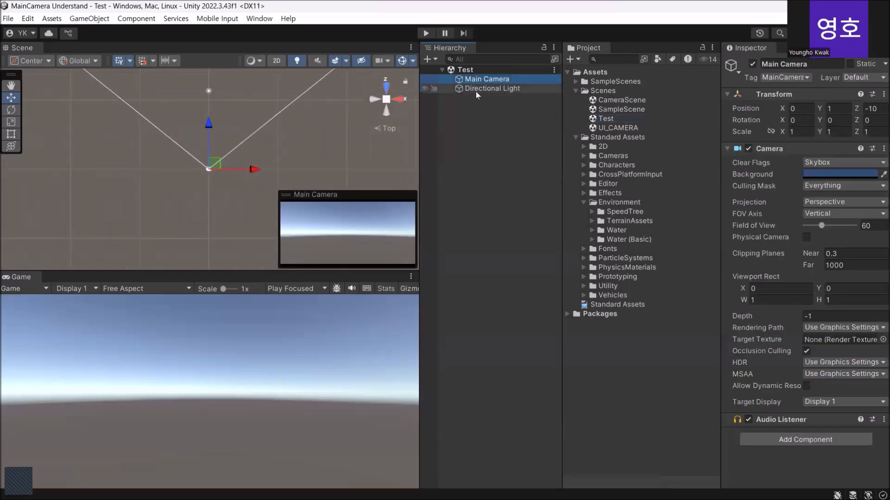
{"action": "left_click", "coordinate": [476, 89]}
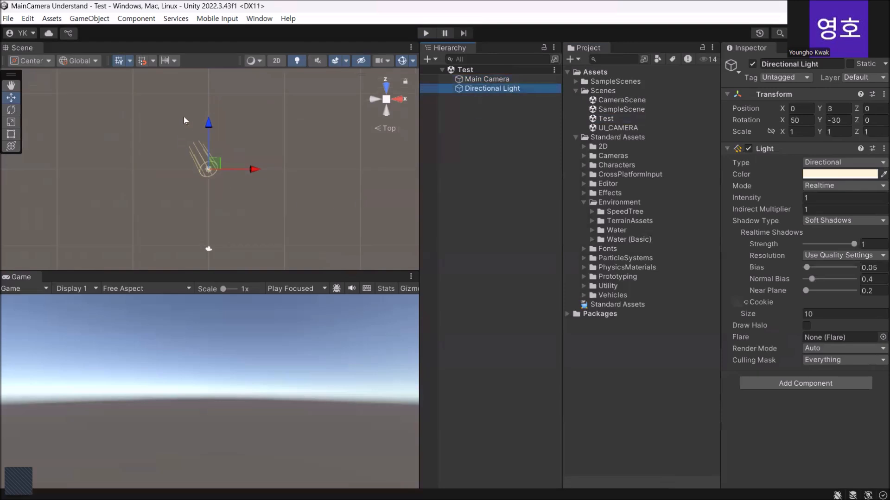
{"action": "left_click", "coordinate": [486, 145]}
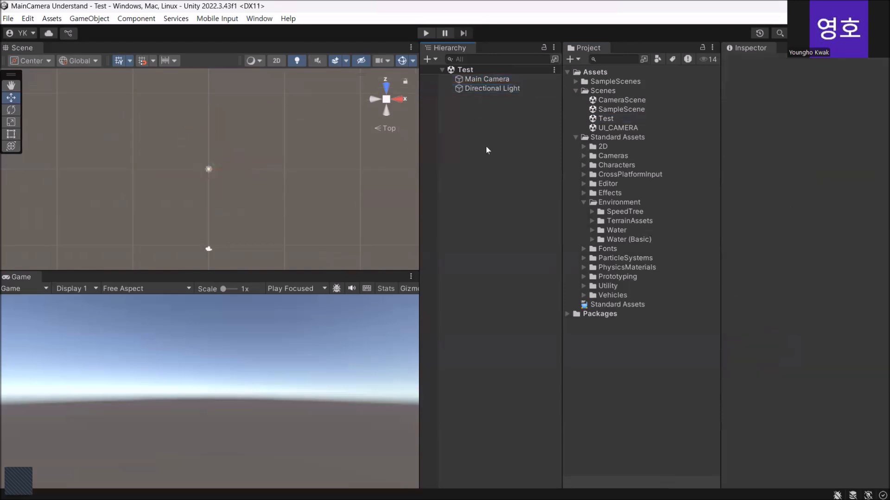
Starting from the Main Camera's layer setting, add a custom layer named Funitures as User Layer 6.
{"action": "left_click", "coordinate": [469, 79]}
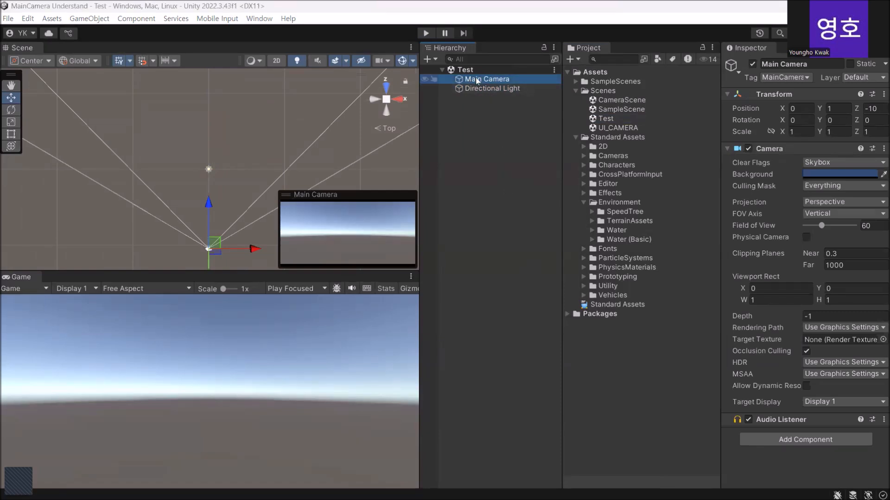
{"action": "left_click", "coordinate": [477, 80]}
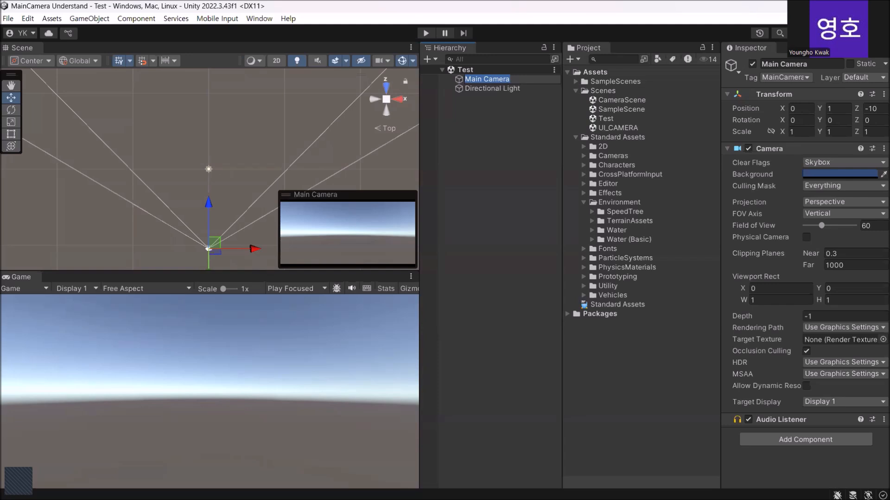
{"action": "left_click", "coordinate": [878, 79]}
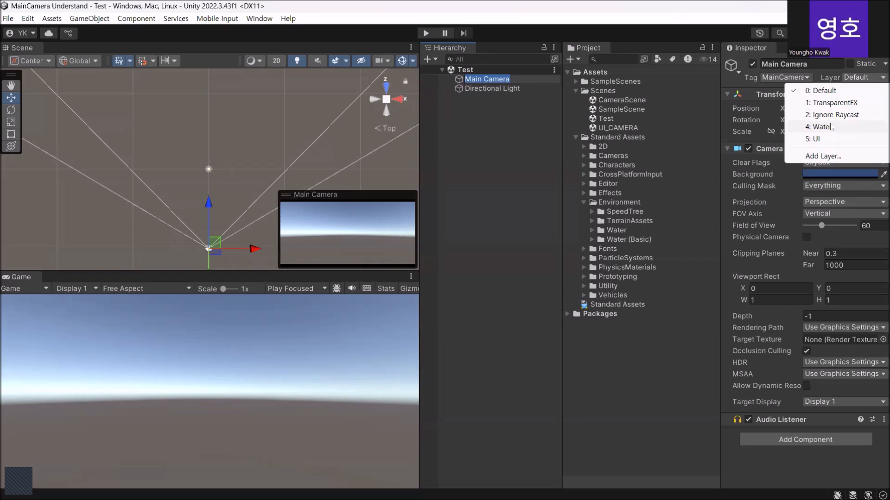
{"action": "left_click", "coordinate": [819, 162]}
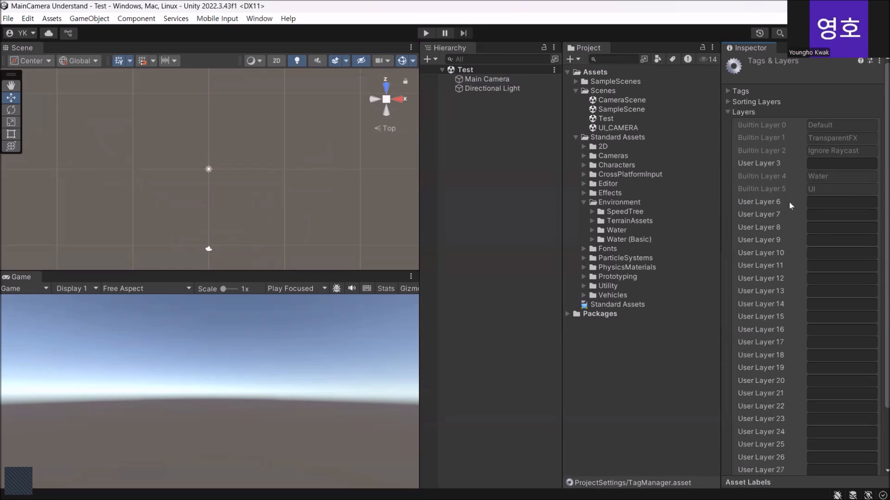
{"action": "left_click", "coordinate": [820, 202]}
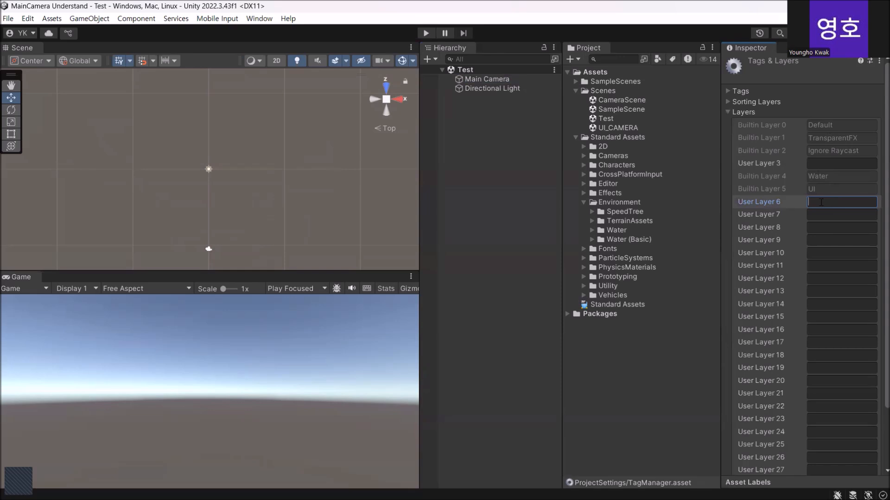
{"action": "type", "text": "Functures"}
{"action": "scroll", "coordinate": [832, 325], "scroll_direction": "down", "scroll_amount": 3}
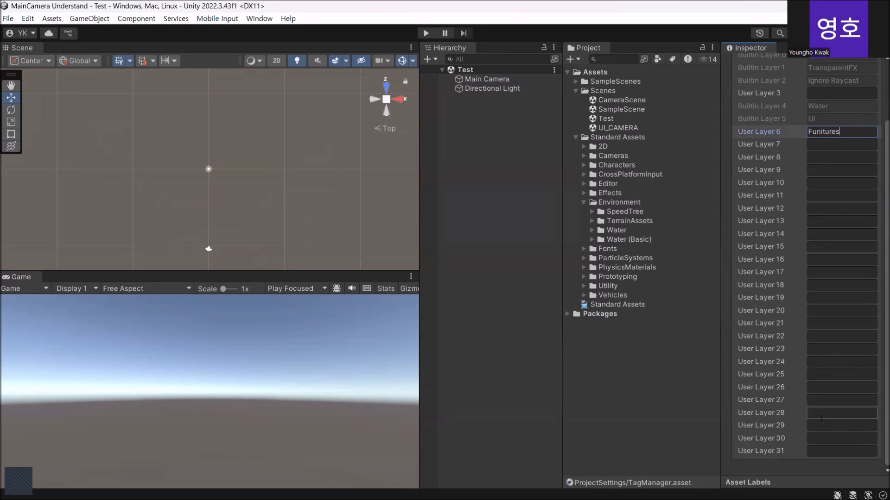
{"action": "scroll", "coordinate": [841, 316], "scroll_direction": "up", "scroll_amount": 3}
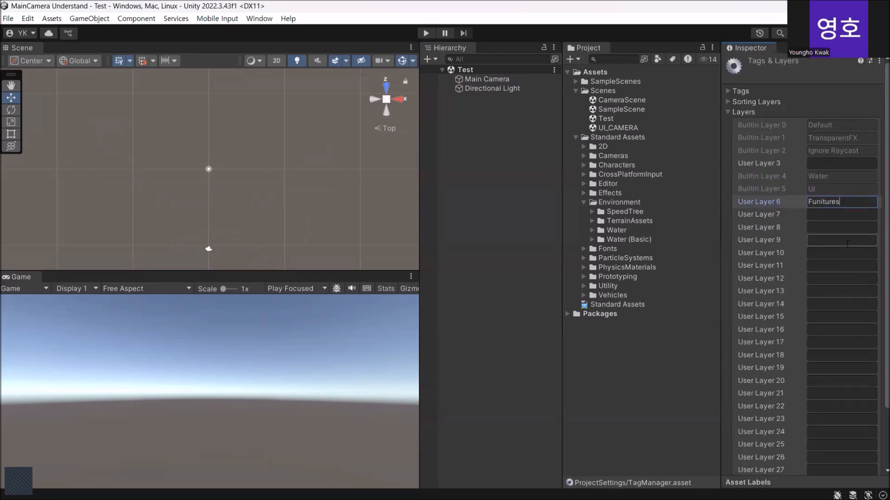
{"action": "left_click", "coordinate": [844, 216]}
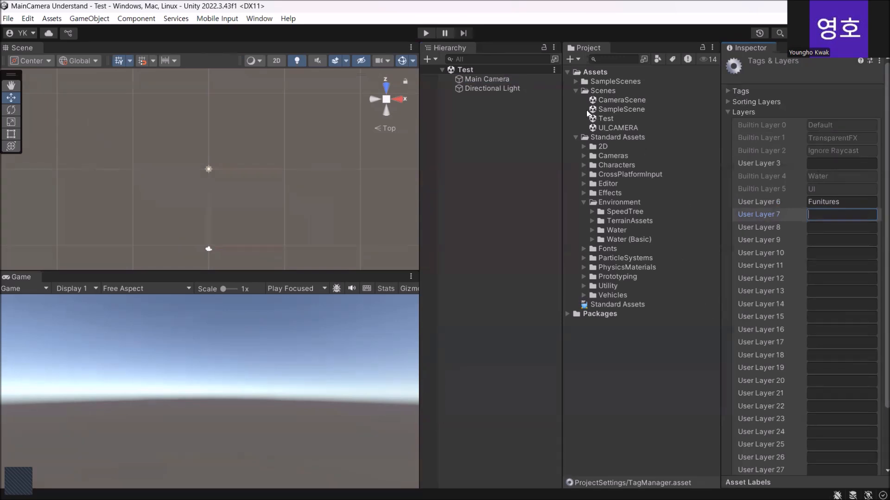
Check the layers available for the Main Camera, looking for the Funitures layer.
{"action": "left_click", "coordinate": [477, 80]}
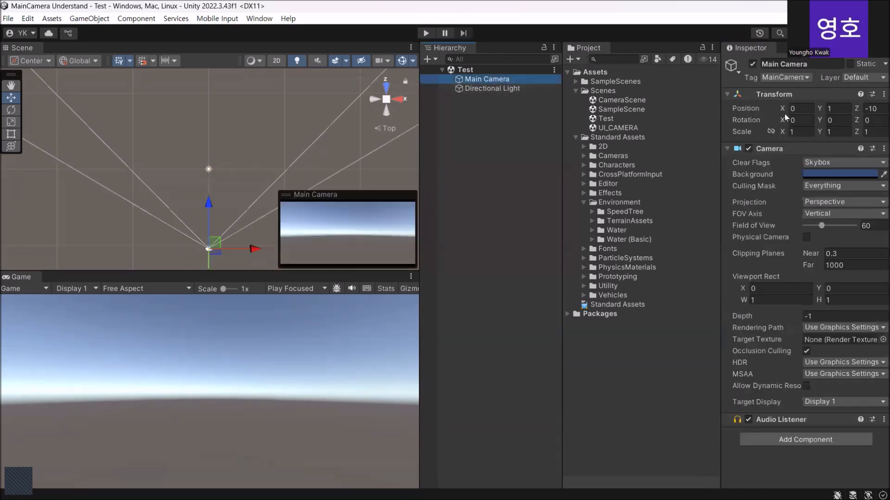
{"action": "left_click", "coordinate": [877, 79]}
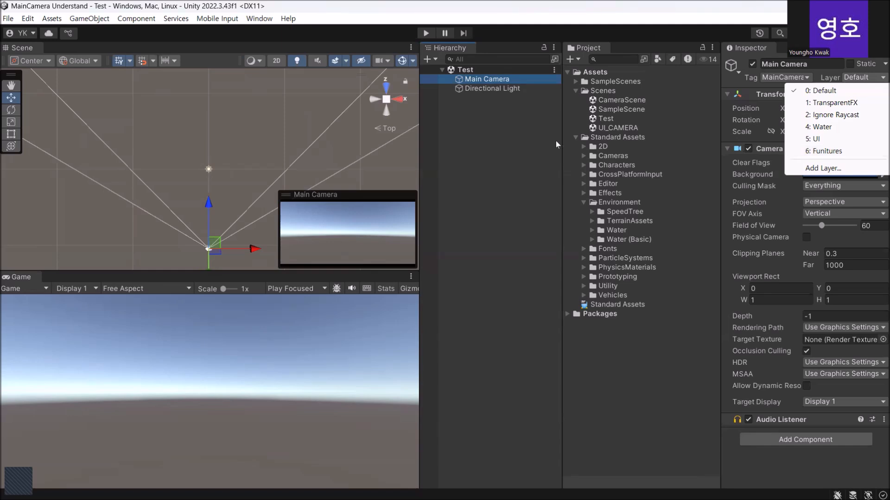
Exclude the UI layer from the Main Camera's culling mask, keeping the other layers included.
{"action": "left_click", "coordinate": [495, 78]}
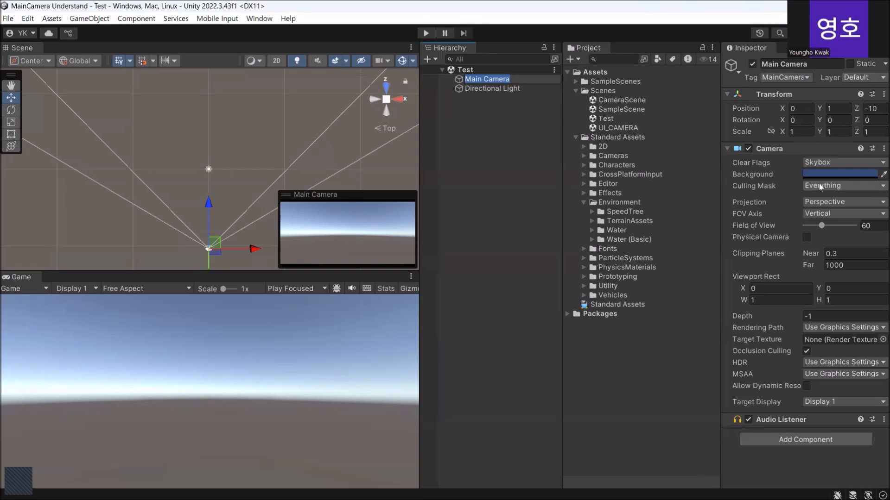
{"action": "left_click", "coordinate": [877, 187]}
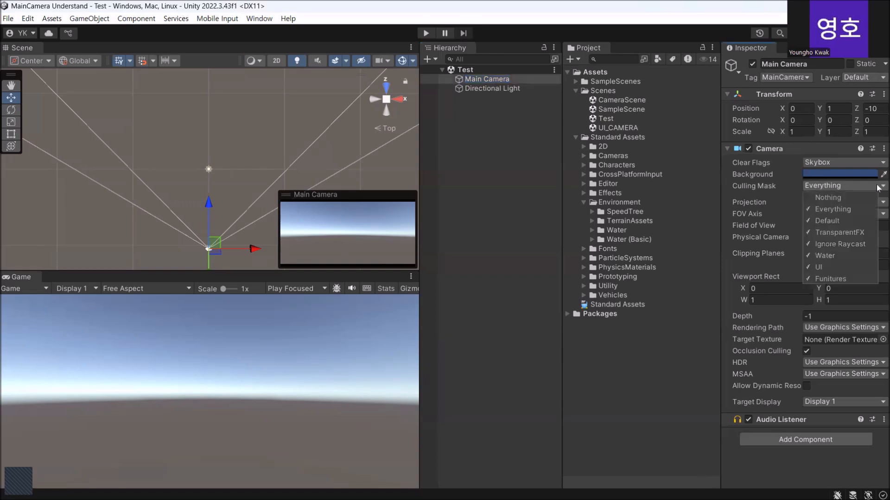
{"action": "left_click", "coordinate": [810, 268]}
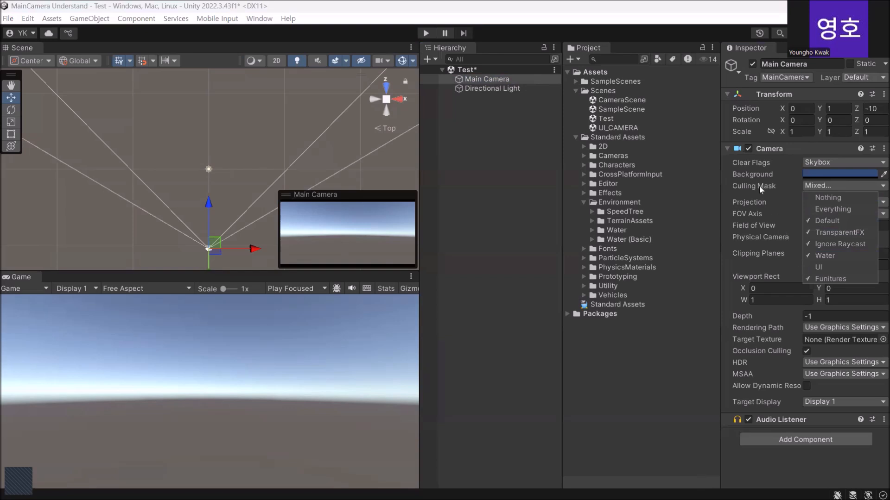
{"action": "left_click", "coordinate": [820, 318]}
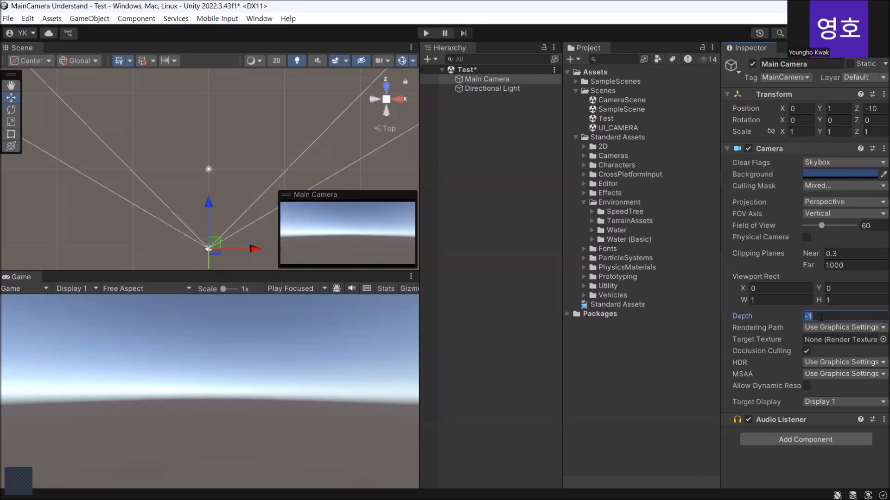
Add a second camera to the Test scene as a separate top-level object.
{"action": "left_click", "coordinate": [480, 116]}
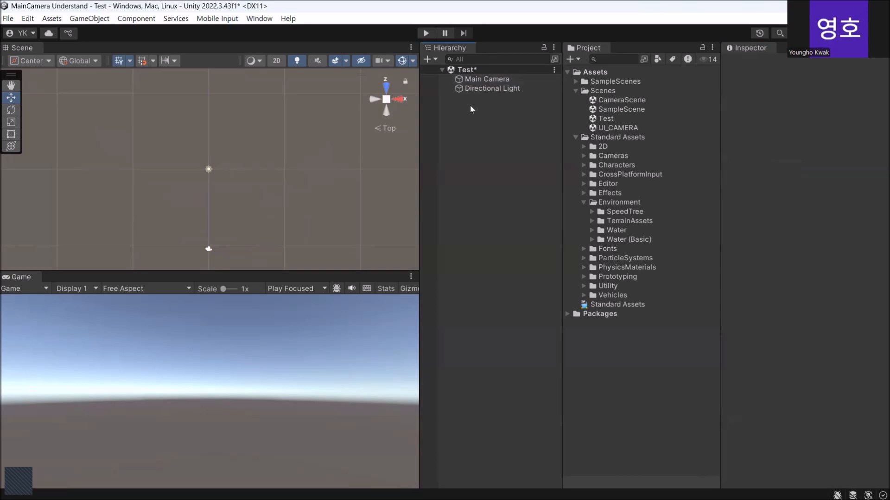
{"action": "left_click", "coordinate": [428, 60]}
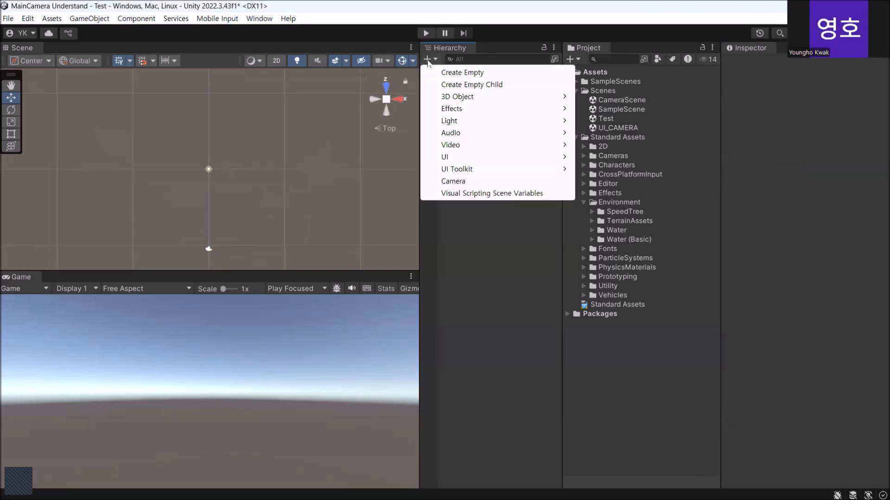
{"action": "left_click", "coordinate": [464, 237]}
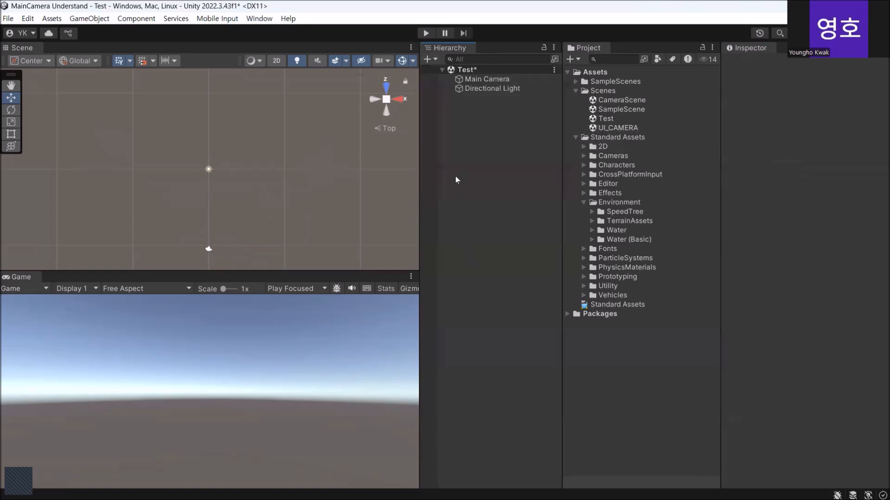
{"action": "right_click", "coordinate": [460, 128]}
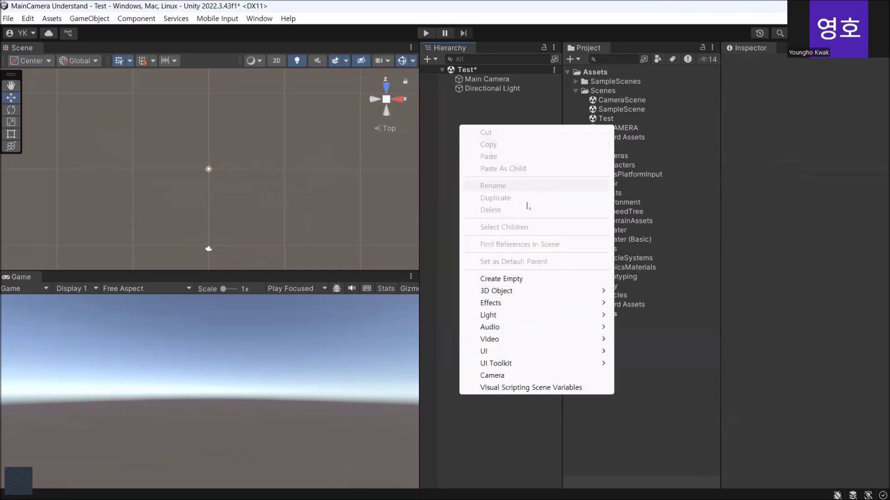
{"action": "left_click", "coordinate": [492, 376]}
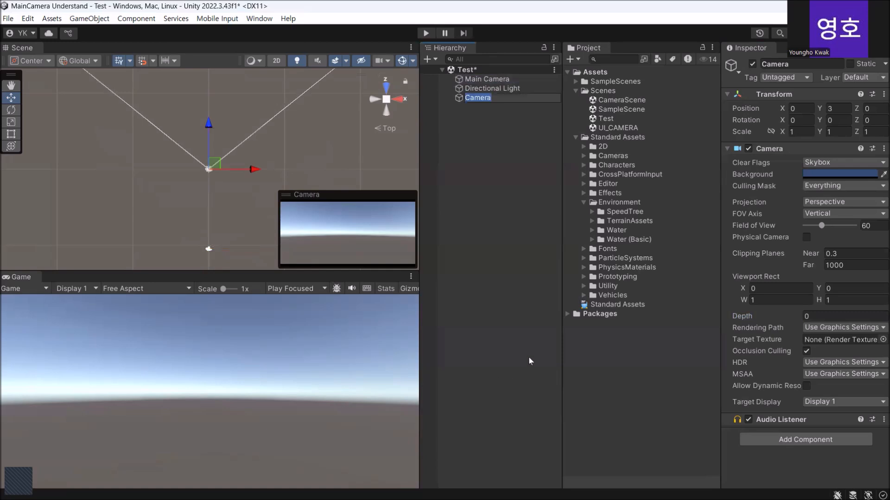
Rename the newly added camera to UI Camera.
{"action": "left_click", "coordinate": [765, 64]}
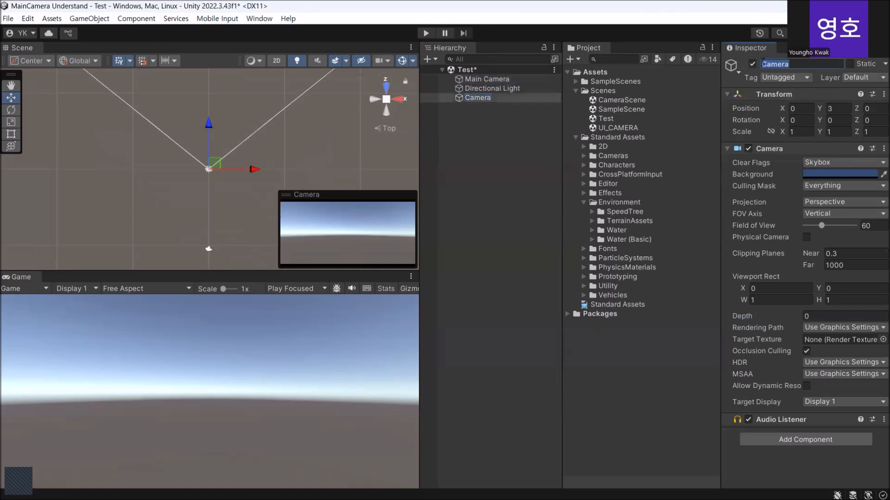
{"action": "left_click", "coordinate": [762, 63]}
{"action": "type", "text": "UI"}
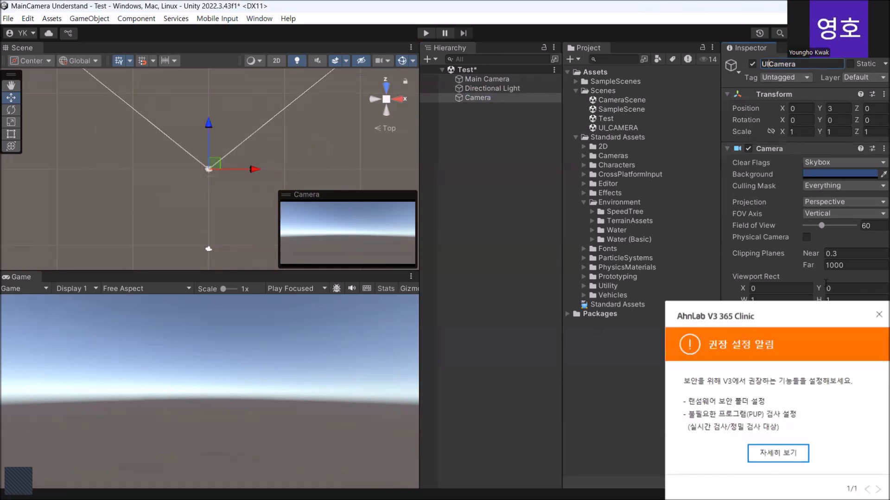
{"action": "left_click", "coordinate": [879, 315]}
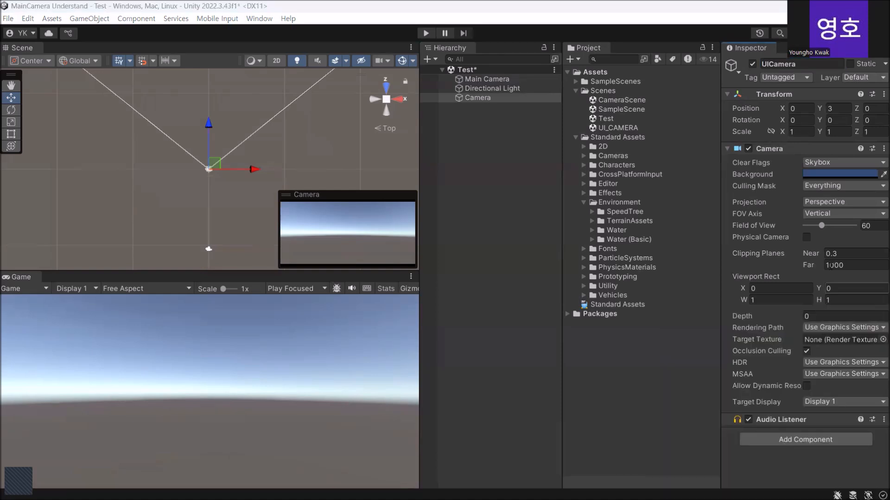
{"action": "left_click", "coordinate": [769, 64]}
{"action": "left_click", "coordinate": [770, 64]}
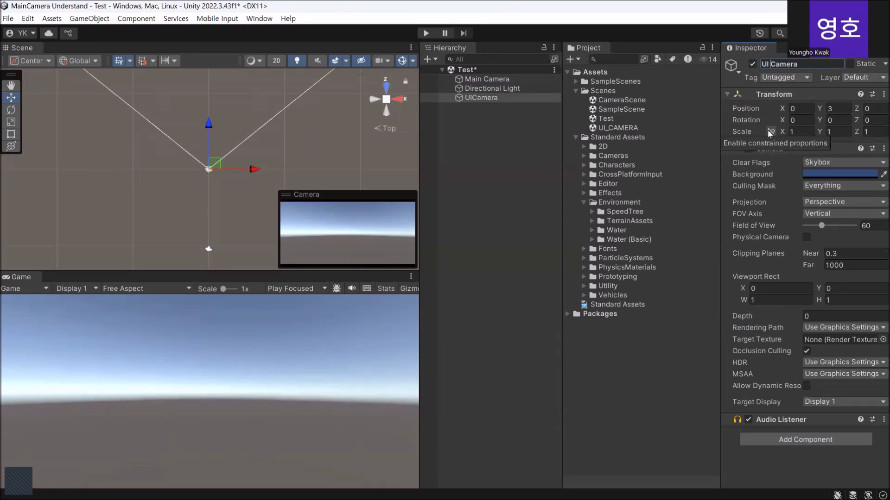
{"action": "left_click", "coordinate": [810, 64]}
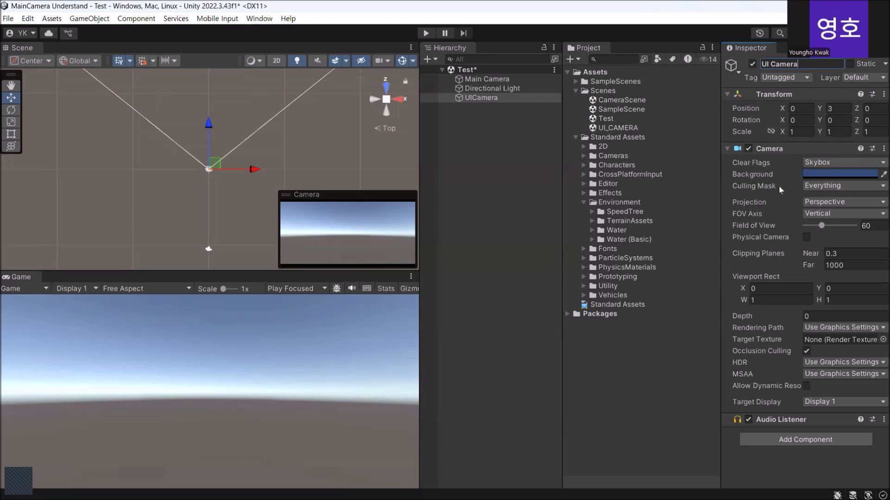
{"action": "left_click", "coordinate": [491, 98]}
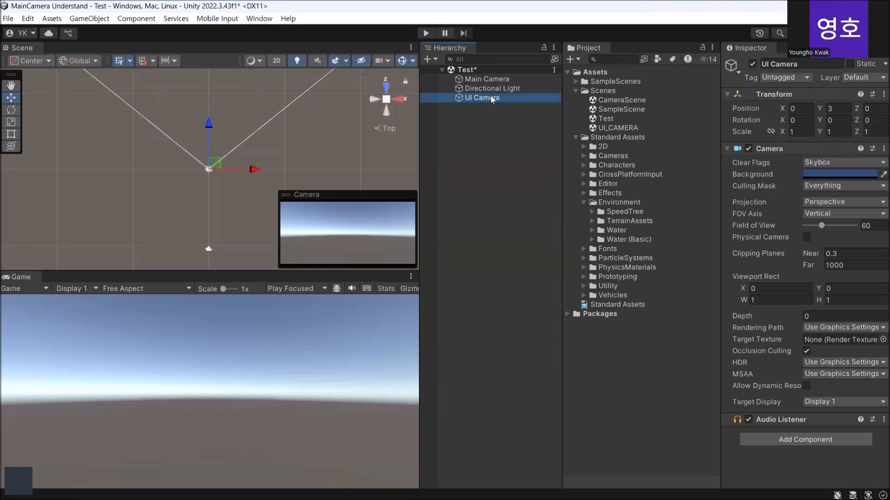
Restrict the UI Camera's culling mask to the UI layer only, starting from Nothing.
{"action": "left_click", "coordinate": [877, 188]}
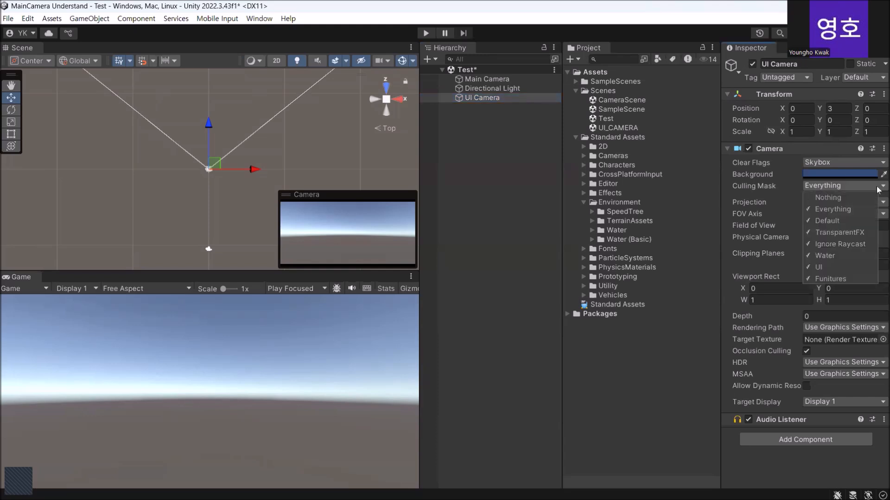
{"action": "left_click", "coordinate": [836, 198]}
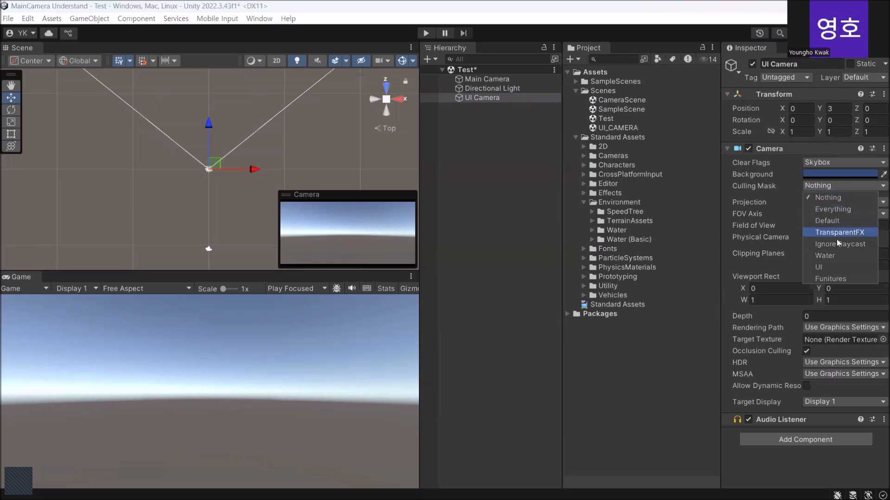
{"action": "left_click", "coordinate": [822, 268]}
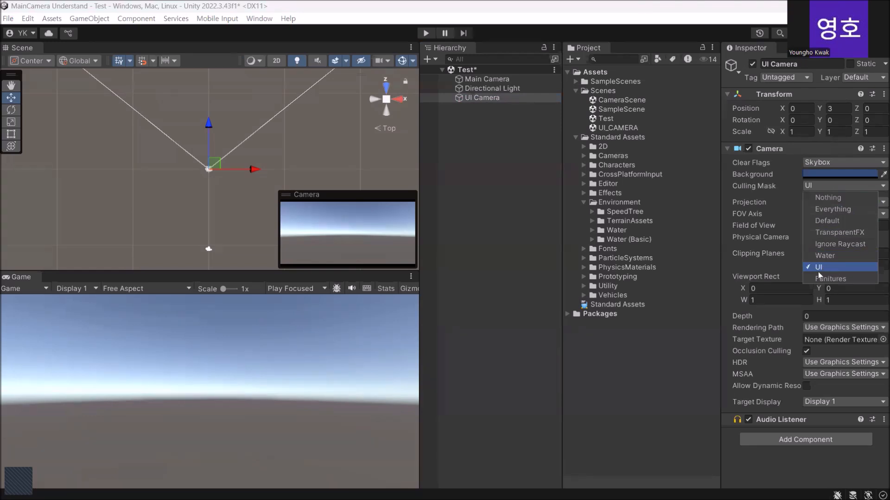
{"action": "left_click", "coordinate": [498, 99]}
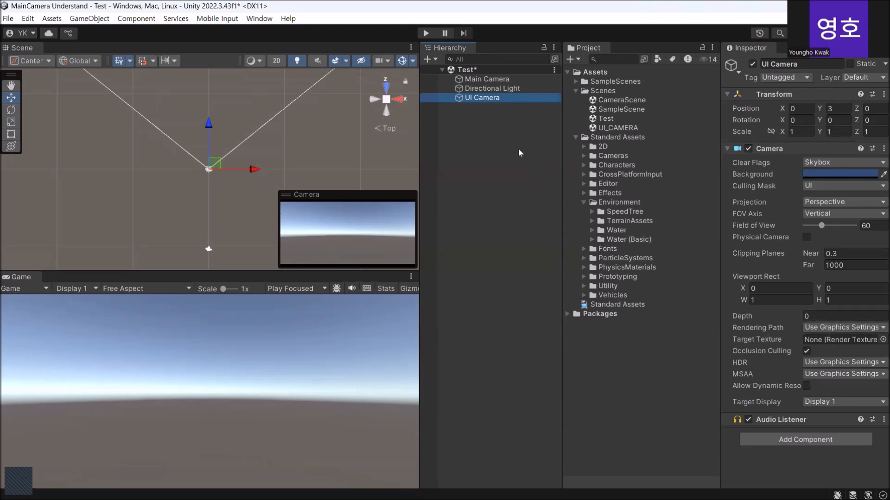
Remove the Audio Listener component from the UI Camera, leaving the one on the Main Camera.
{"action": "left_click", "coordinate": [495, 82]}
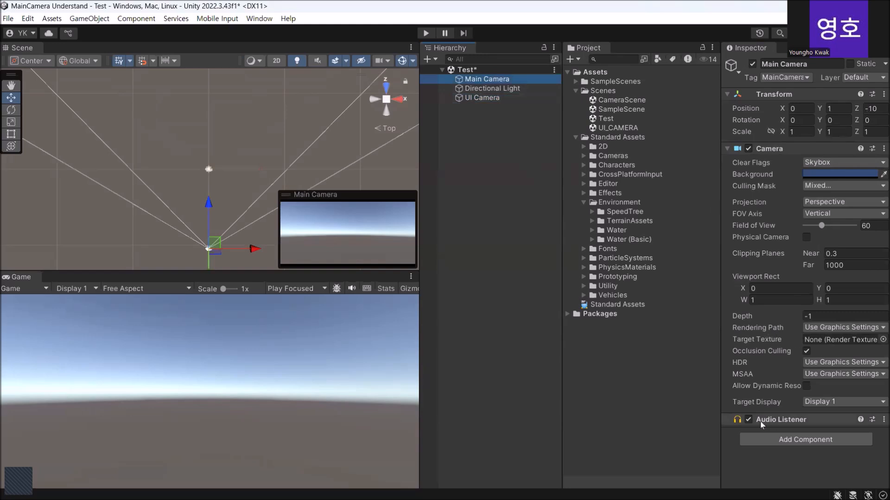
{"action": "left_click", "coordinate": [482, 97]}
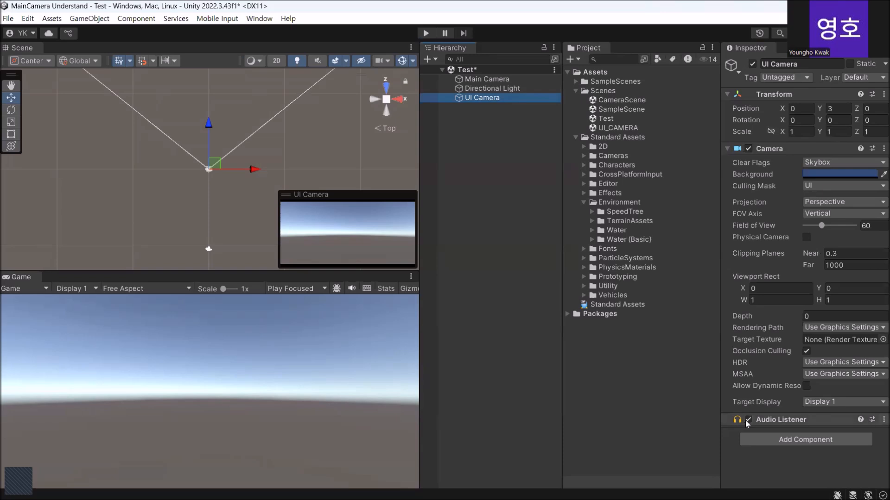
{"action": "right_click", "coordinate": [877, 418]}
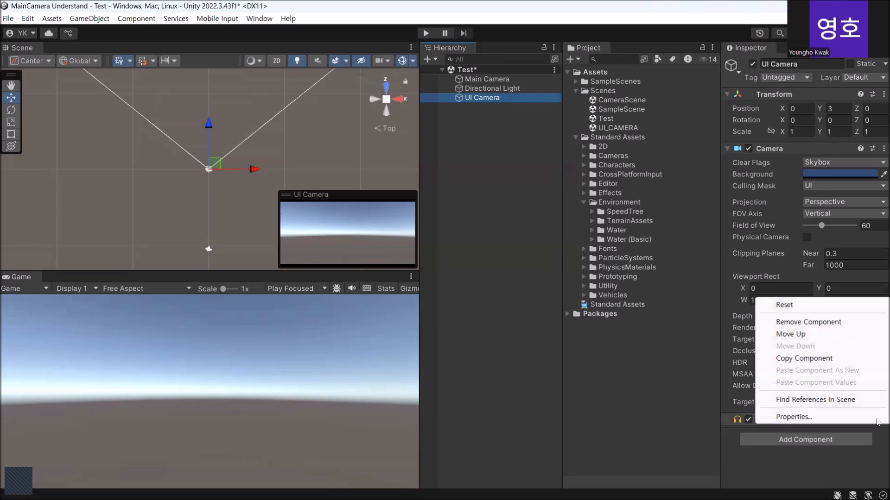
{"action": "left_click", "coordinate": [795, 323]}
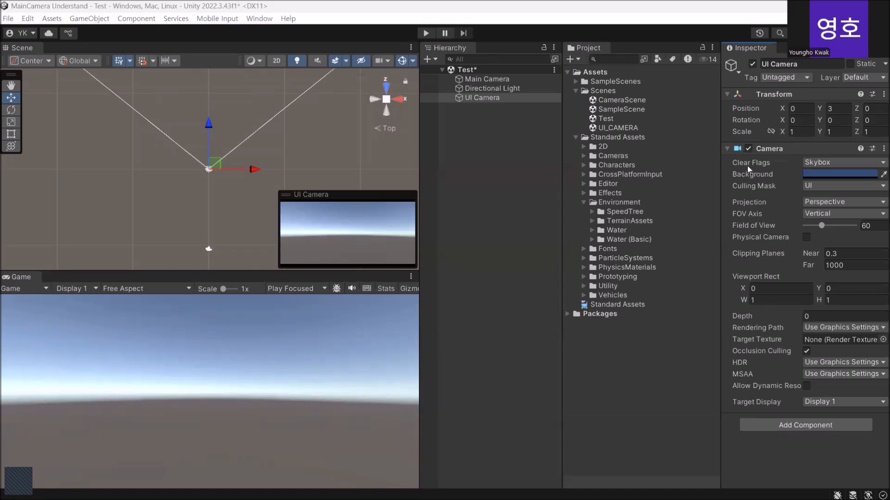
Set the UI Camera's Clear Flags to Depth only and refresh its preview.
{"action": "mouse_move", "coordinate": [769, 167]}
{"action": "left_click", "coordinate": [877, 163]}
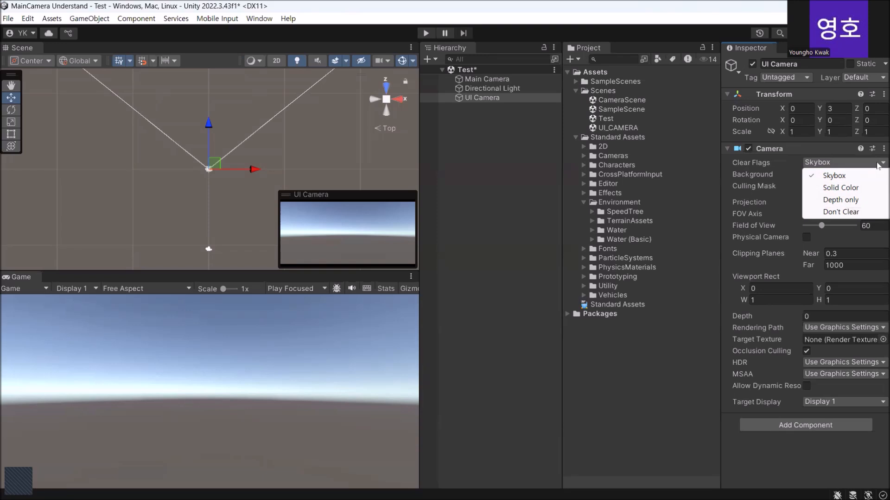
{"action": "left_click", "coordinate": [840, 200]}
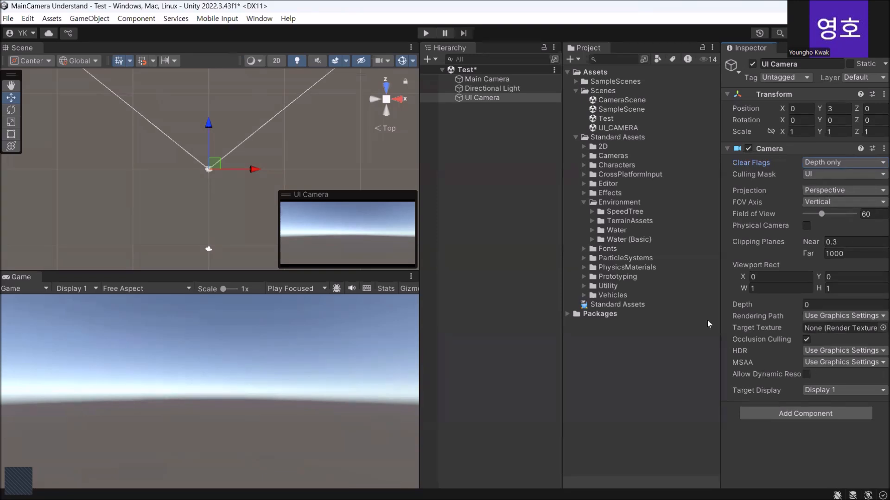
{"action": "mouse_move", "coordinate": [789, 338]}
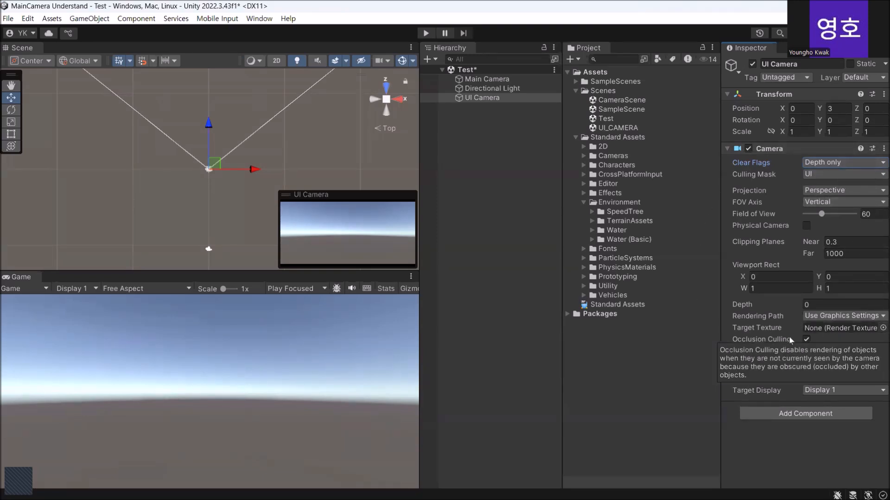
{"action": "left_click", "coordinate": [468, 79]}
{"action": "left_click", "coordinate": [474, 97]}
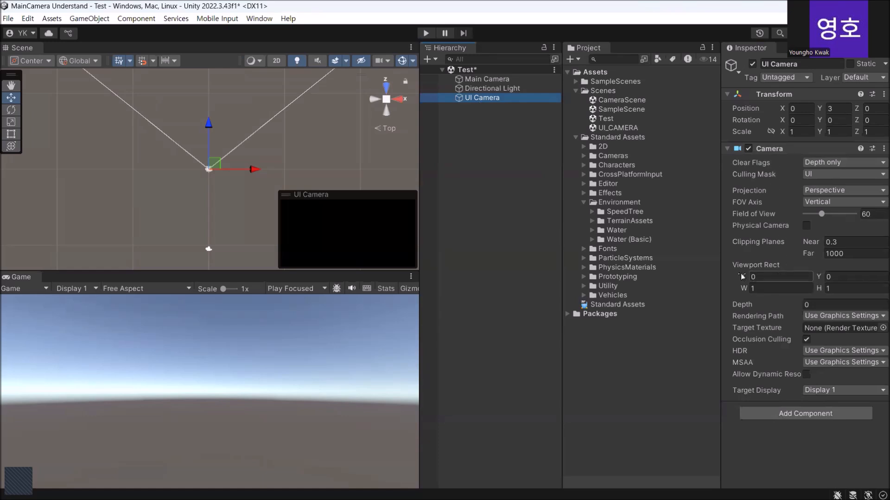
Set the UI Camera's Viewport Rect to X 0.75 and Y 0.8.
{"action": "left_click", "coordinate": [763, 277]}
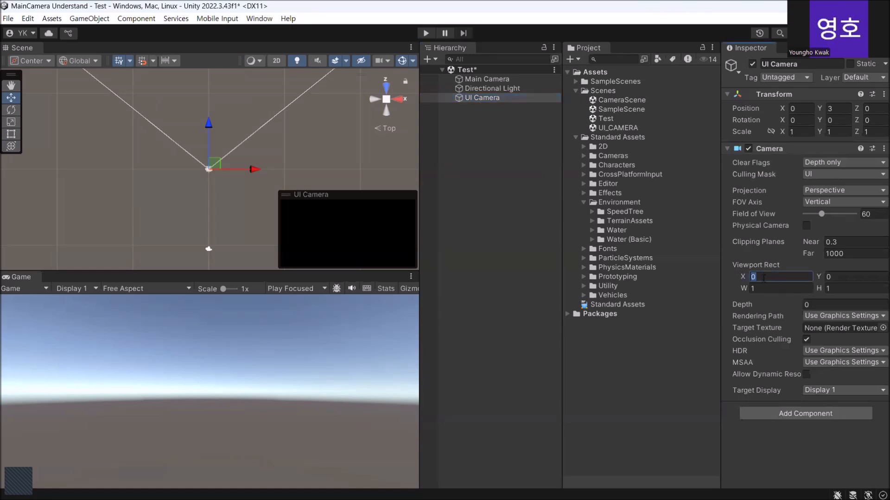
{"action": "type", "text": "0.75"}
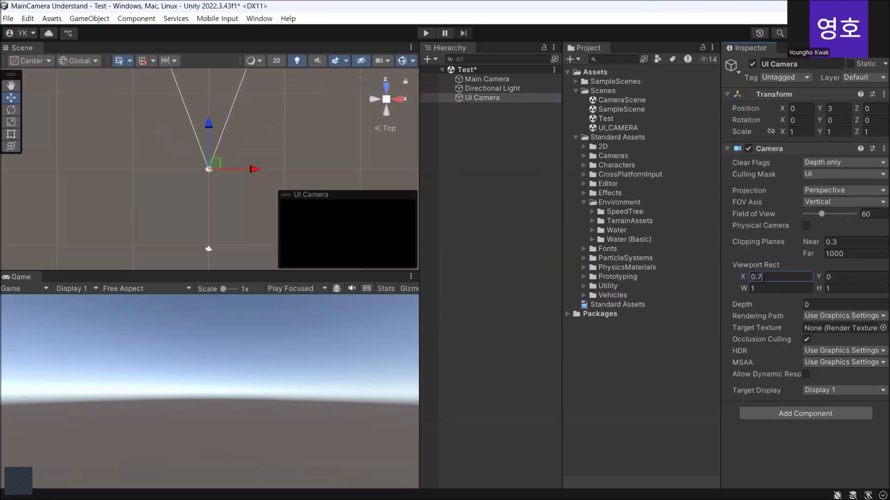
{"action": "left_click", "coordinate": [836, 277]}
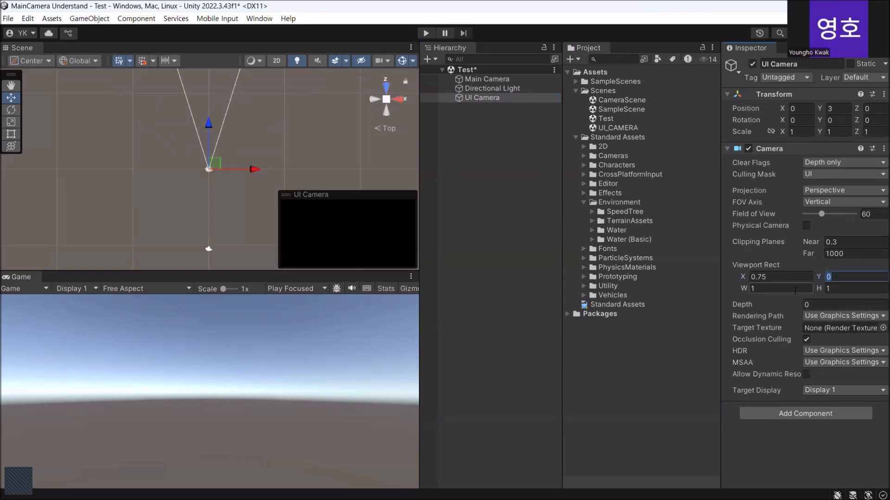
{"action": "left_click", "coordinate": [855, 280]}
{"action": "type", "text": ".8"}
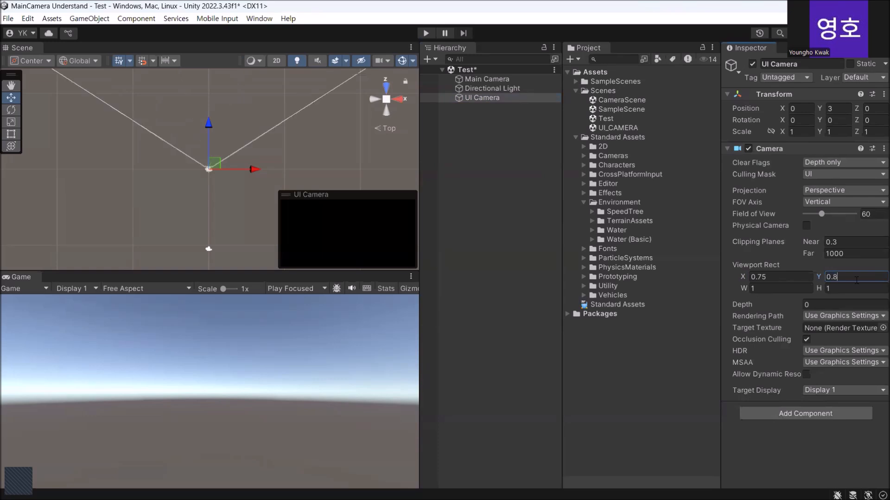
Set the UI Camera's depth to 1 and compare it with the Main Camera's depth.
{"action": "left_click", "coordinate": [821, 305]}
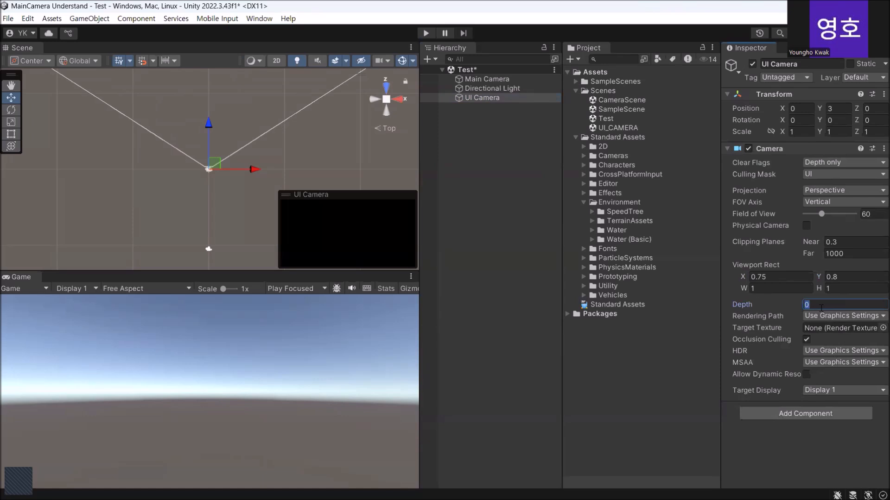
{"action": "type", "text": "1"}
{"action": "left_click", "coordinate": [476, 79]}
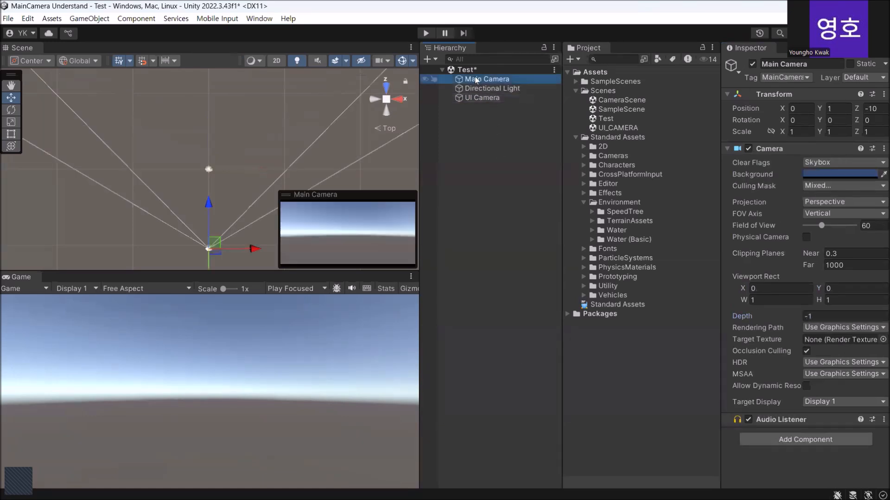
{"action": "left_click", "coordinate": [477, 98]}
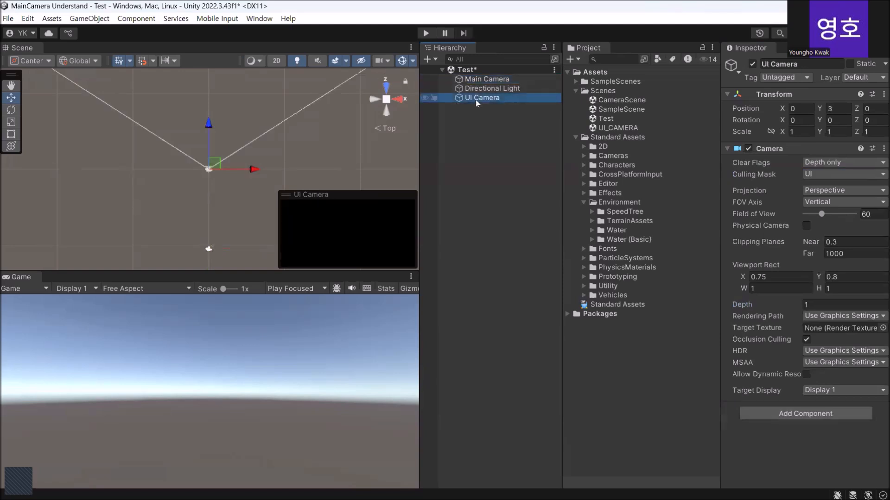
{"action": "left_click", "coordinate": [470, 79]}
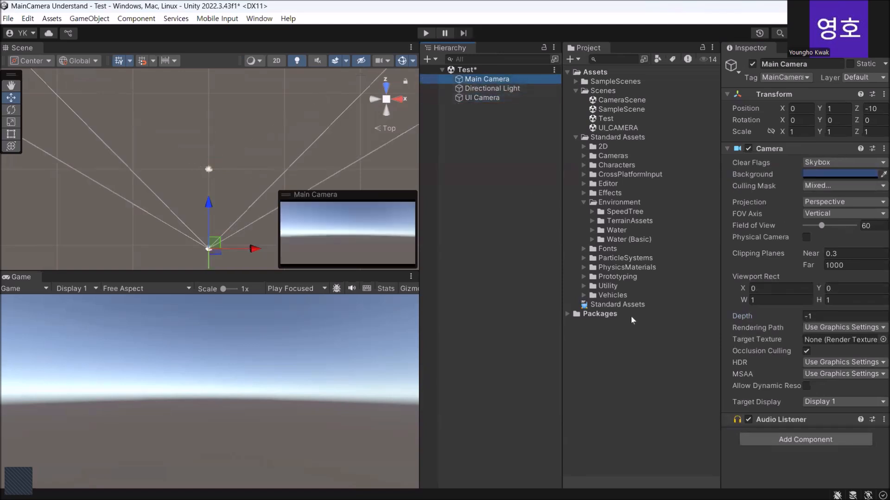
Re-enter -1 as the Main Camera's depth and compare the Main Camera's settings with the UI Camera's.
{"action": "left_click", "coordinate": [815, 316]}
{"action": "type", "text": "0"}
{"action": "key", "text": "BackSpace"}
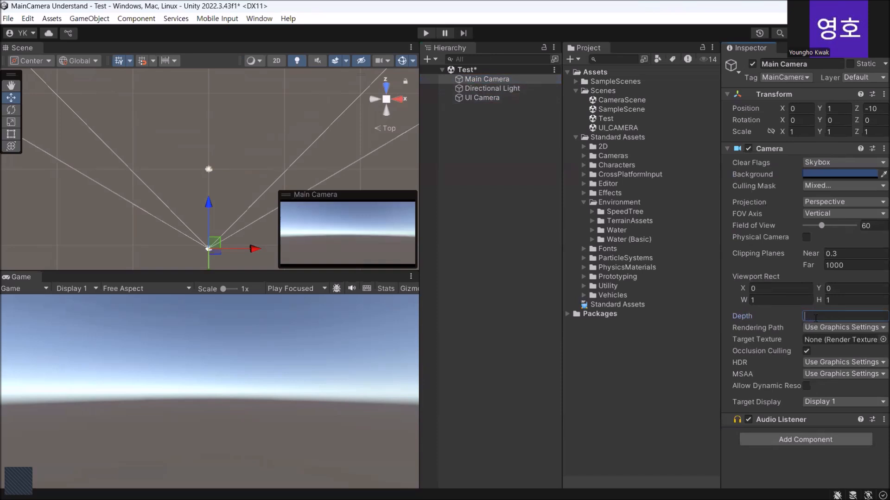
{"action": "type", "text": "-1"}
{"action": "left_click", "coordinate": [478, 101]}
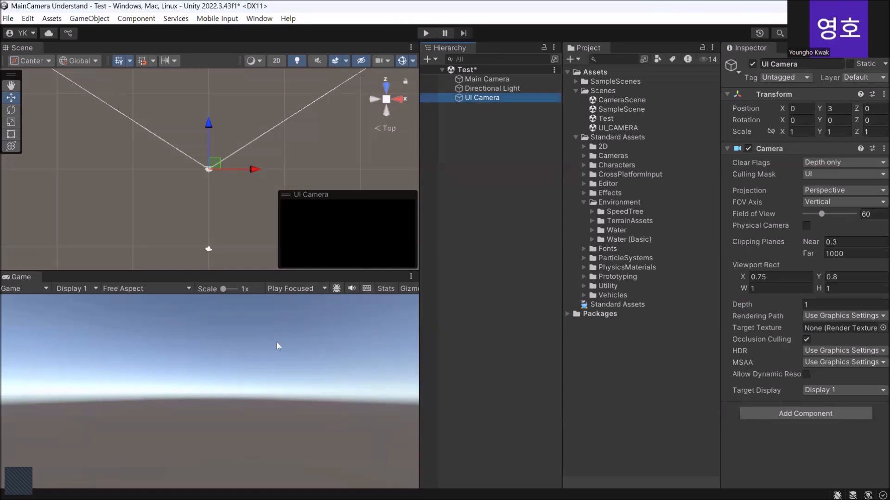
{"action": "left_click", "coordinate": [463, 80]}
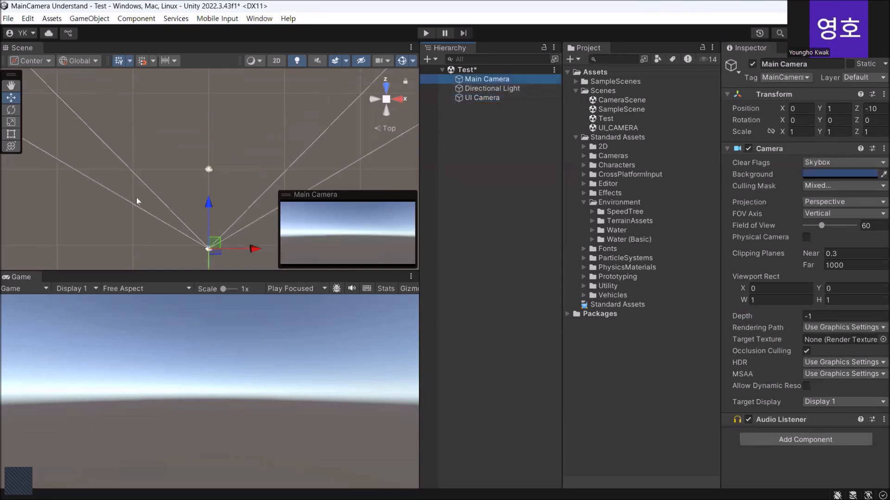
Add a 3D Cube to the Test scene and check it in the Main Camera's preview.
{"action": "left_click", "coordinate": [460, 120]}
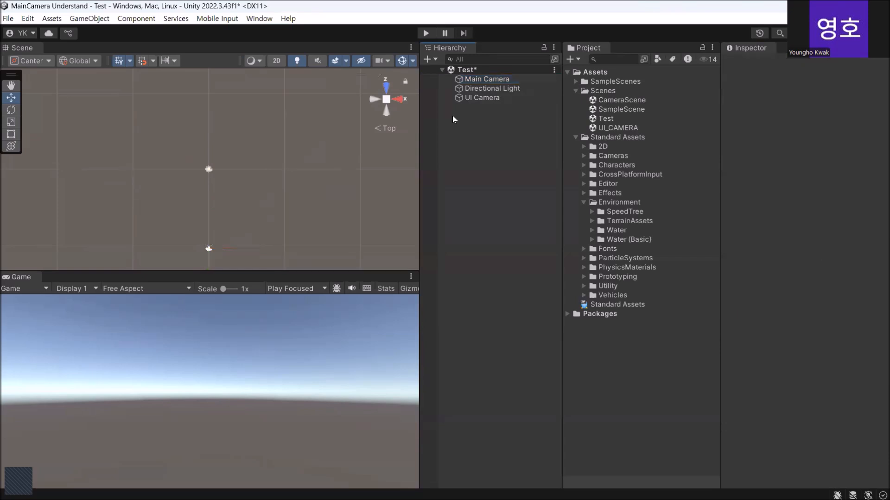
{"action": "left_click", "coordinate": [426, 59]}
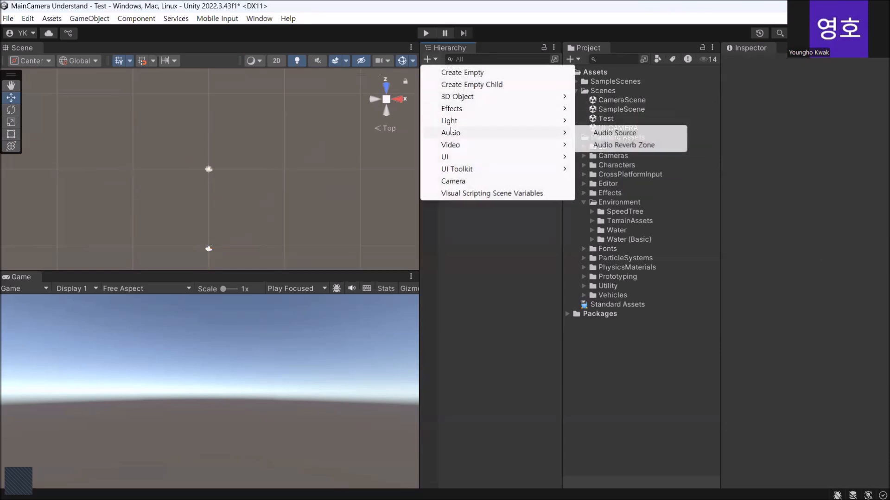
{"action": "mouse_move", "coordinate": [465, 110]}
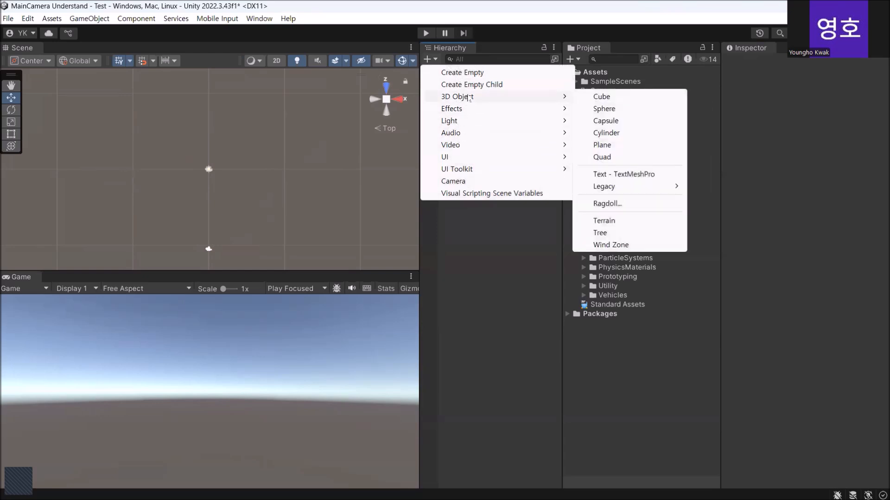
{"action": "left_click", "coordinate": [602, 98]}
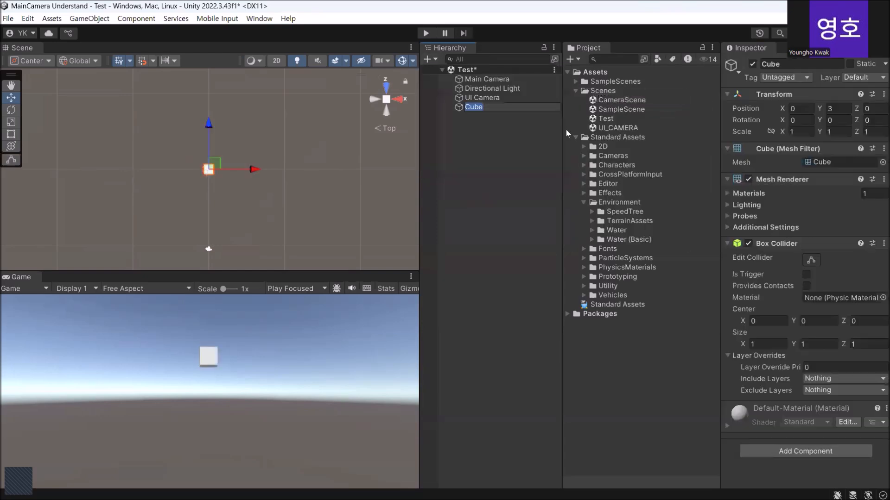
{"action": "left_click", "coordinate": [492, 183]}
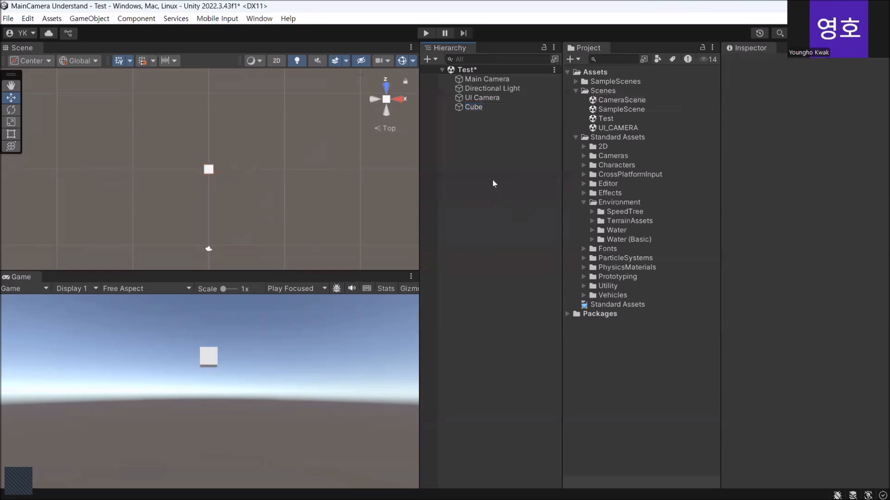
{"action": "left_click", "coordinate": [482, 79]}
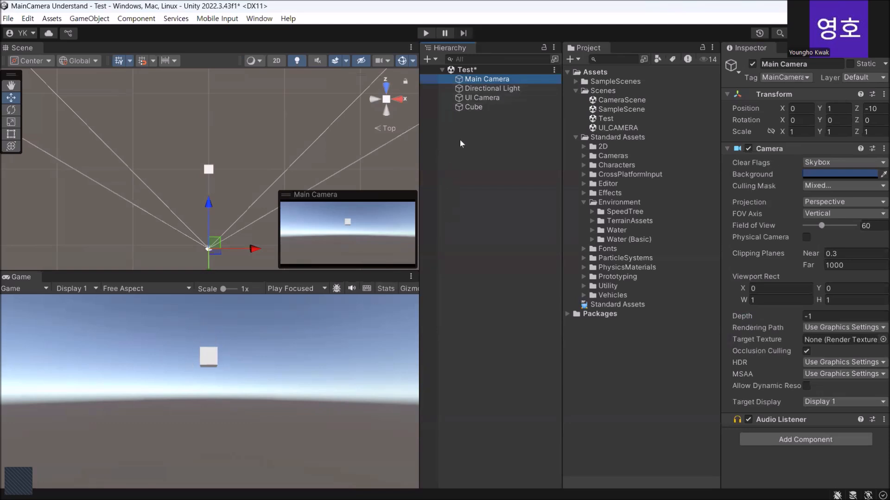
Add a 3D Sphere to the scene and move it along X to about 3.63, beside the cube.
{"action": "left_click", "coordinate": [466, 129]}
{"action": "right_click", "coordinate": [463, 122]}
{"action": "mouse_move", "coordinate": [501, 290]}
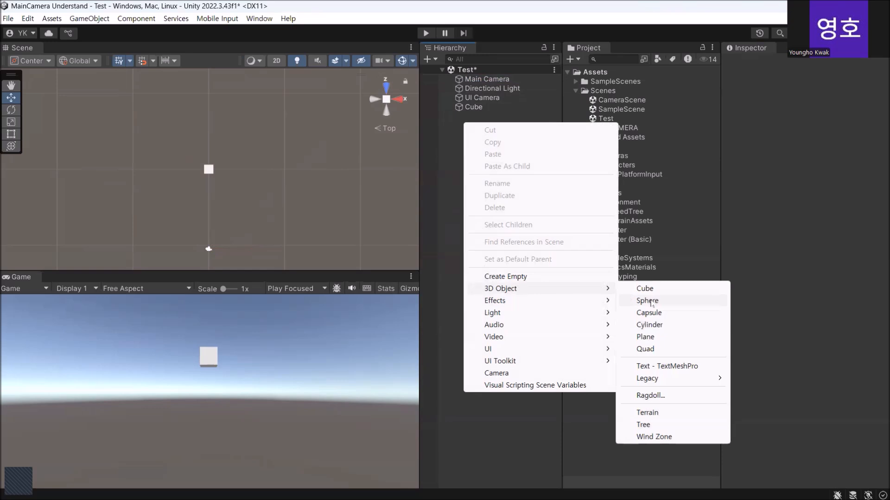
{"action": "left_click", "coordinate": [652, 301]}
{"action": "left_click", "coordinate": [463, 196]}
{"action": "left_click", "coordinate": [477, 117]}
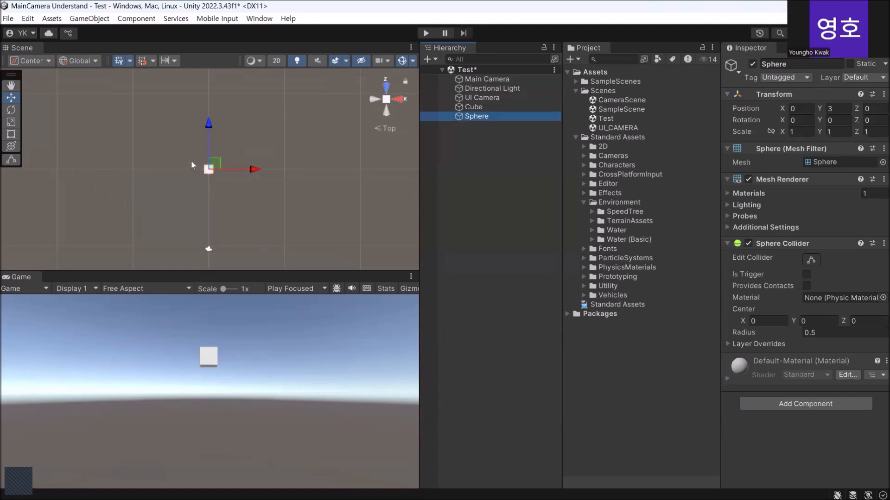
{"action": "left_click_drag", "start_coordinate": [254, 172], "coordinate": [285, 171]}
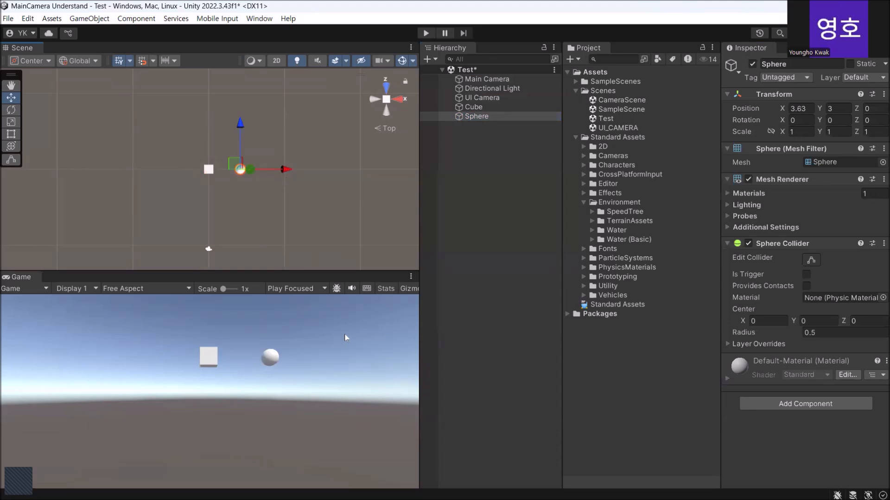
Assign the Sphere to the UI layer.
{"action": "left_click", "coordinate": [472, 107]}
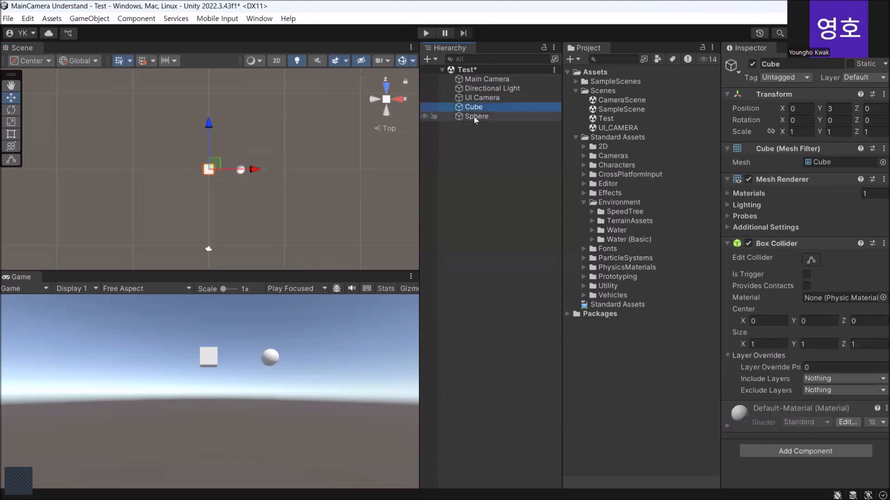
{"action": "left_click", "coordinate": [474, 116]}
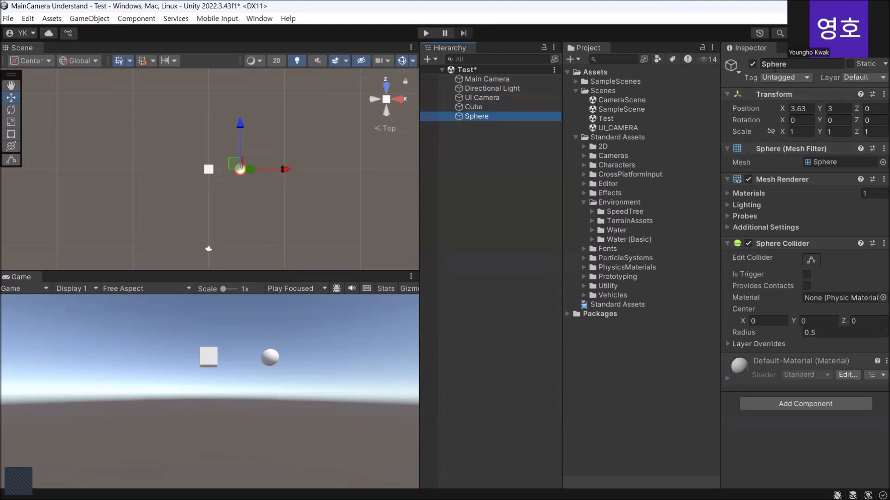
{"action": "left_click", "coordinate": [878, 79]}
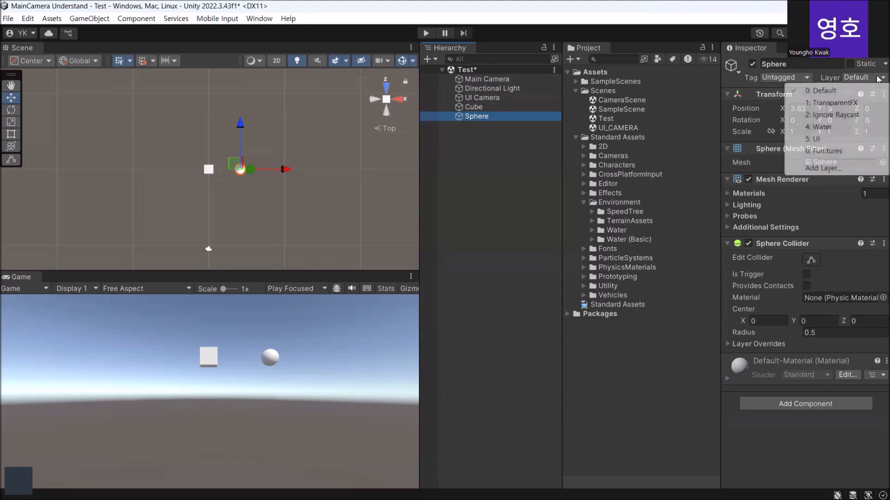
{"action": "left_click", "coordinate": [816, 139]}
{"action": "left_click", "coordinate": [491, 230]}
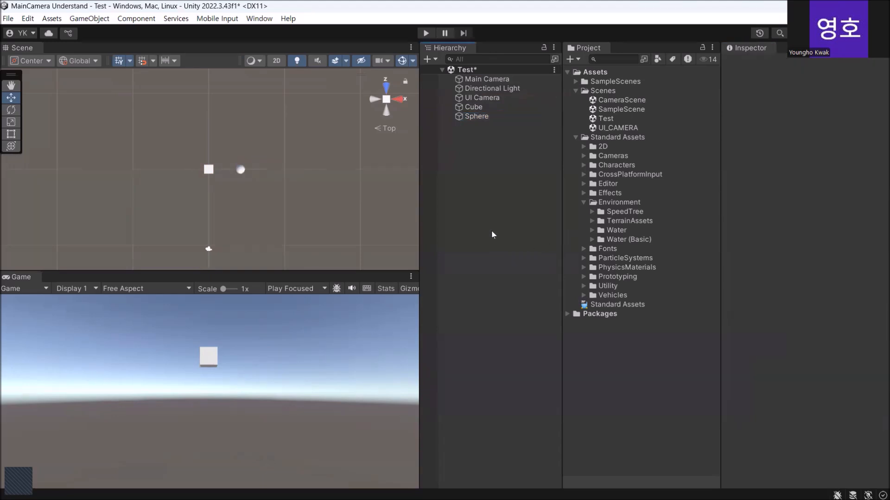
Move the UI Camera to about X 3.64 and Z -10.51, in front of the sphere.
{"action": "left_click", "coordinate": [491, 99]}
{"action": "double_click", "coordinate": [491, 101]}
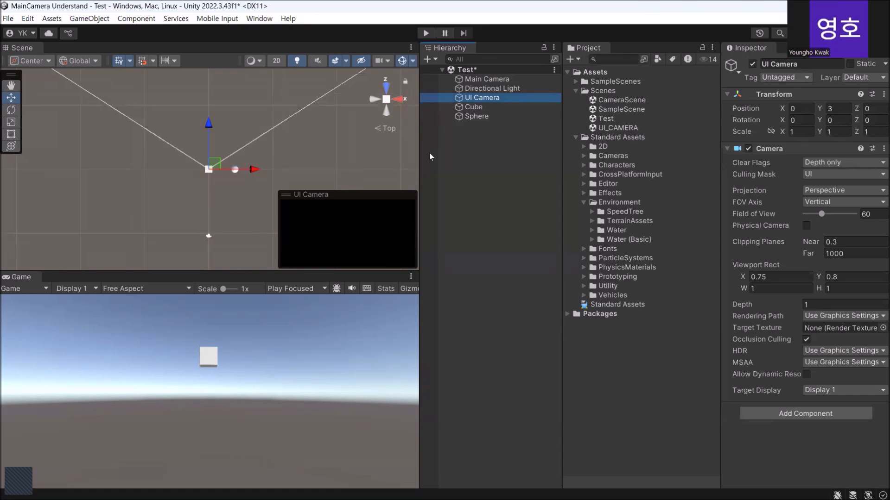
{"action": "left_click", "coordinate": [473, 82]}
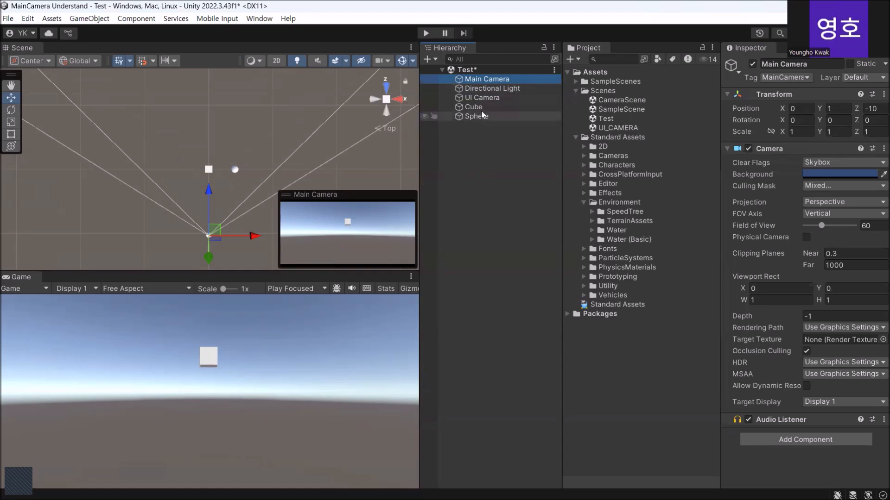
{"action": "left_click", "coordinate": [478, 98]}
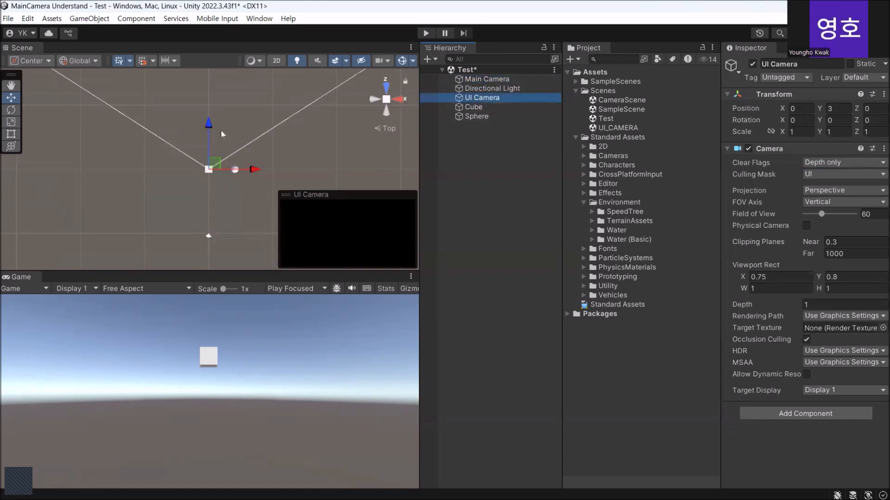
{"action": "left_click_drag", "start_coordinate": [209, 126], "coordinate": [198, 208]}
{"action": "scroll", "coordinate": [208, 198], "scroll_direction": "down", "scroll_amount": 4}
{"action": "left_click_drag", "start_coordinate": [251, 238], "coordinate": [279, 238]}
{"action": "left_click_drag", "start_coordinate": [233, 191], "coordinate": [232, 192]}
{"action": "left_click", "coordinate": [387, 99]}
{"action": "left_click_drag", "start_coordinate": [236, 242], "coordinate": [244, 234]}
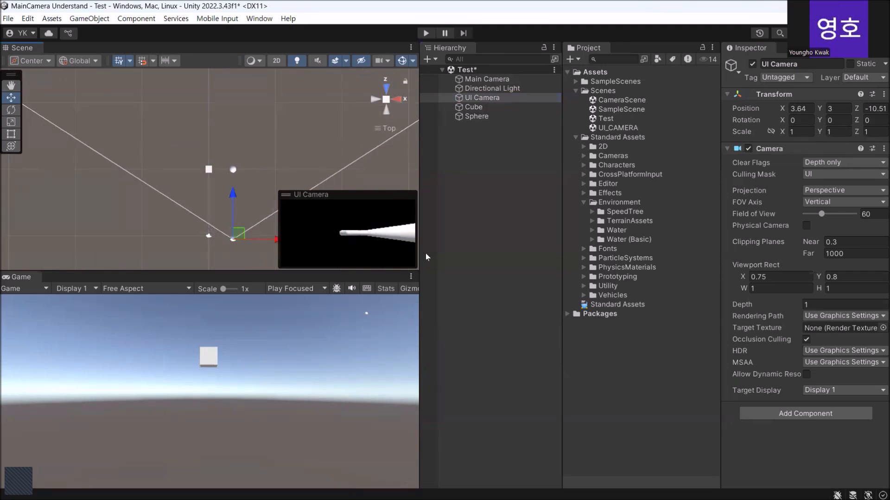
Compare the previews of both cameras and reduce the UI Camera's Field of View to 7.
{"action": "left_click", "coordinate": [478, 79]}
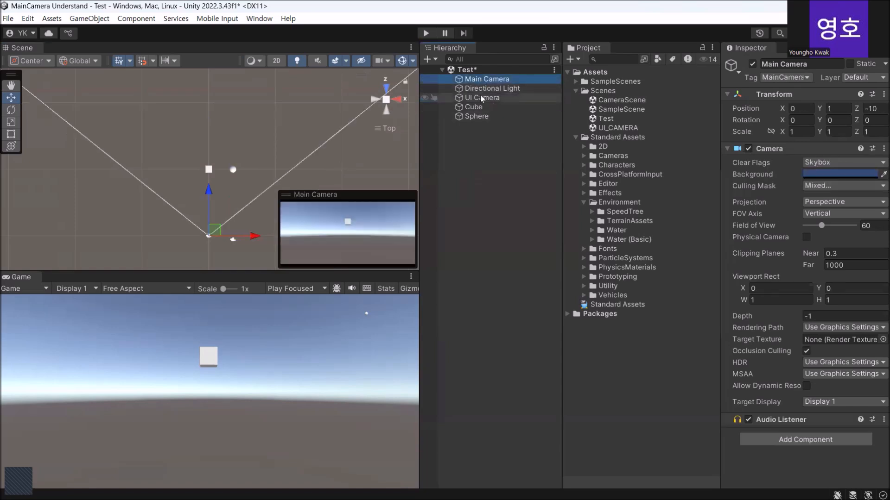
{"action": "left_click", "coordinate": [481, 99]}
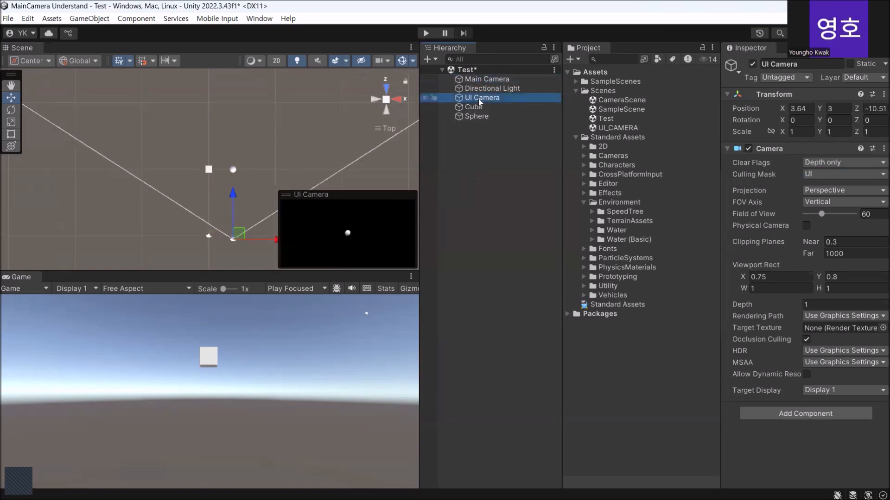
{"action": "left_click", "coordinate": [475, 79]}
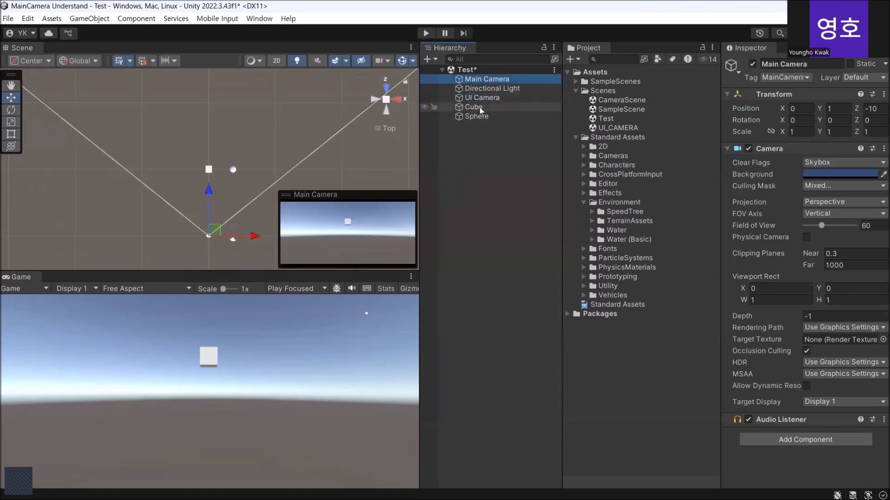
{"action": "left_click", "coordinate": [480, 100]}
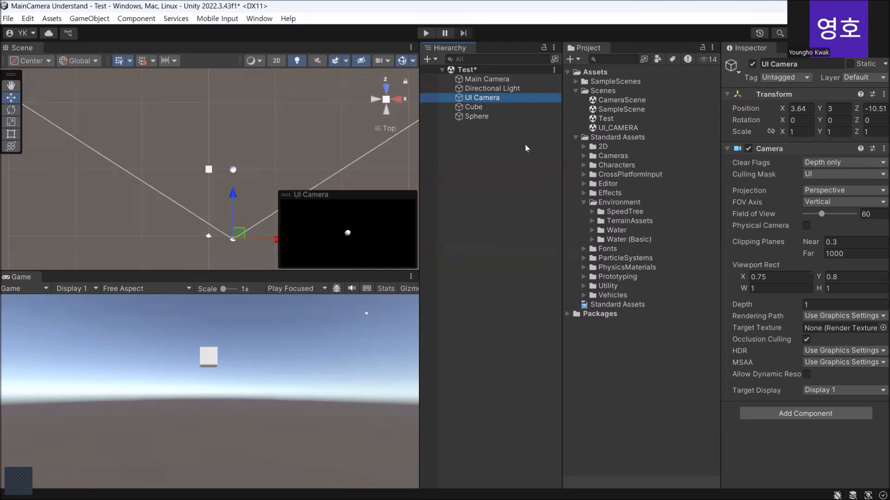
{"action": "left_click", "coordinate": [486, 79]}
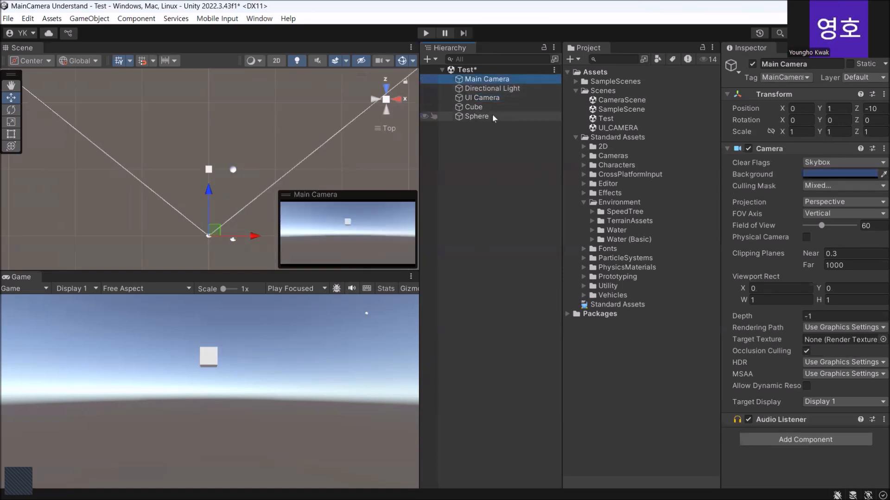
{"action": "left_click", "coordinate": [486, 98]}
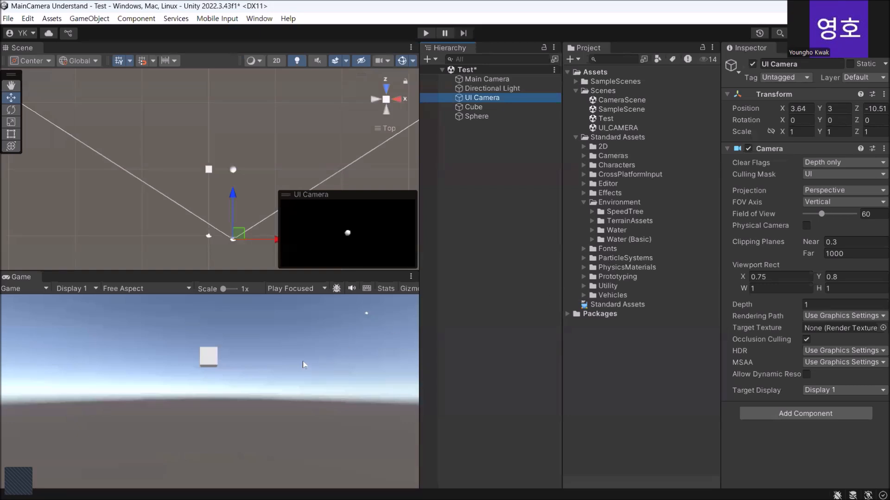
{"action": "left_click_drag", "start_coordinate": [821, 214], "coordinate": [809, 218]}
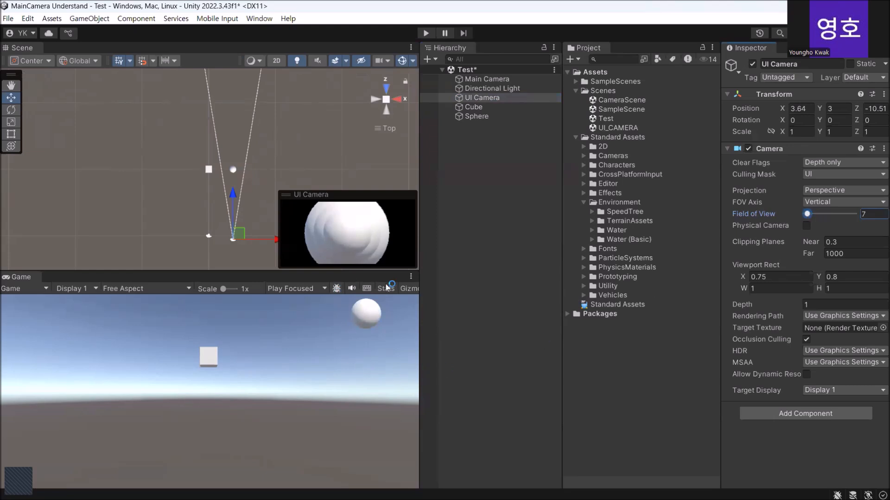
{"action": "left_click", "coordinate": [485, 215]}
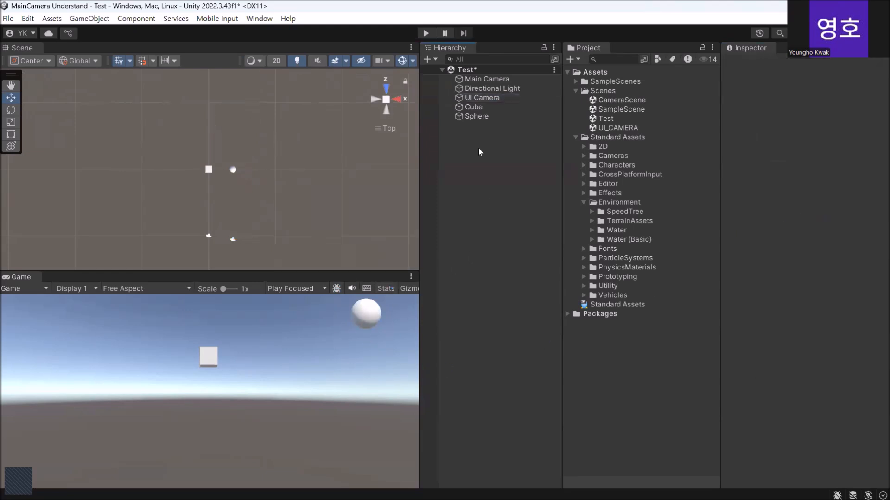
Try Depth only and Solid Color as the Main Camera's Clear Flags, and set them back to Skybox.
{"action": "left_click", "coordinate": [472, 116]}
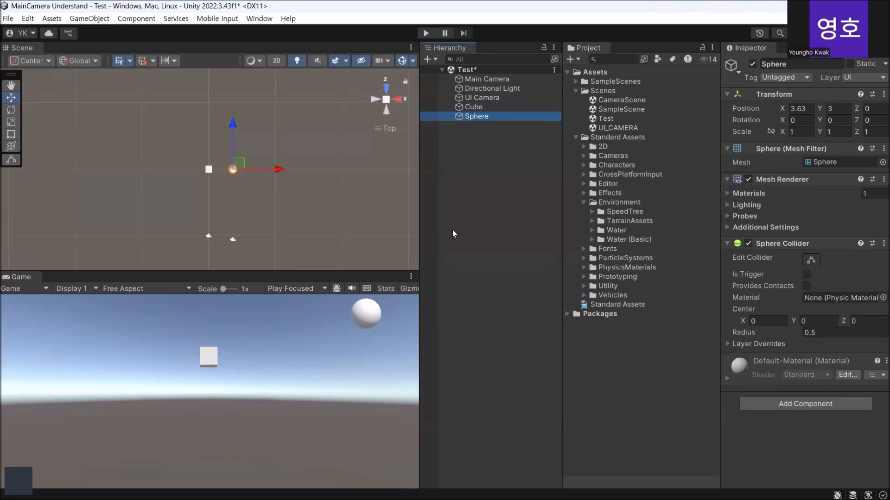
{"action": "left_click", "coordinate": [485, 79]}
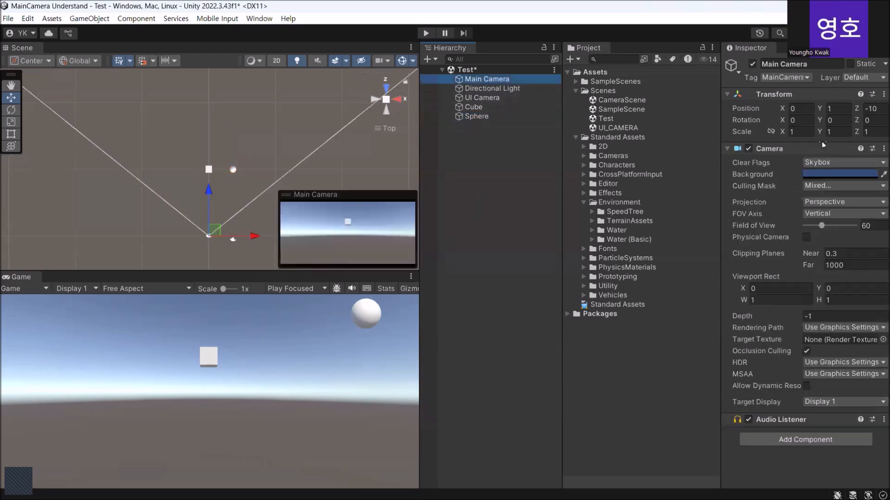
{"action": "left_click", "coordinate": [877, 163]}
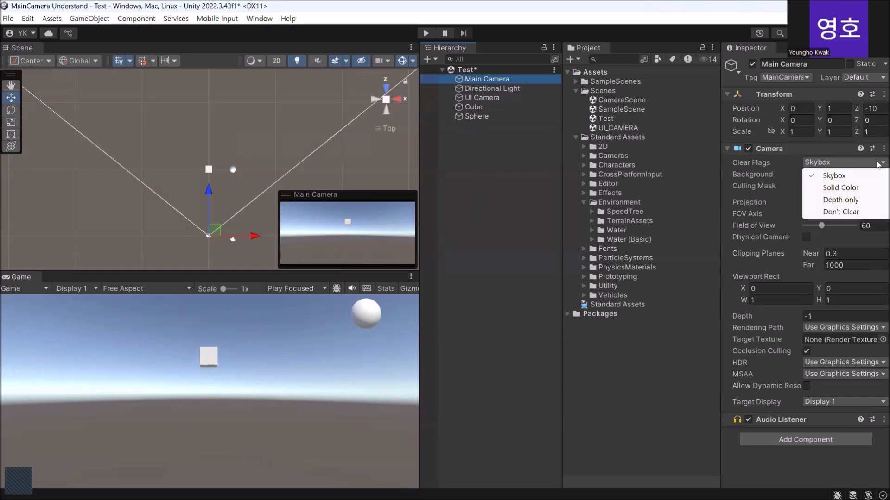
{"action": "left_click", "coordinate": [855, 200]}
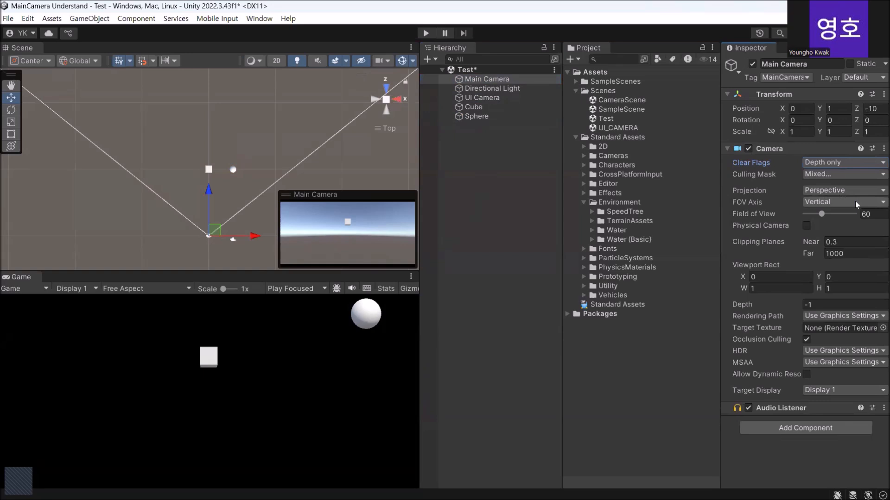
{"action": "left_click", "coordinate": [878, 162]}
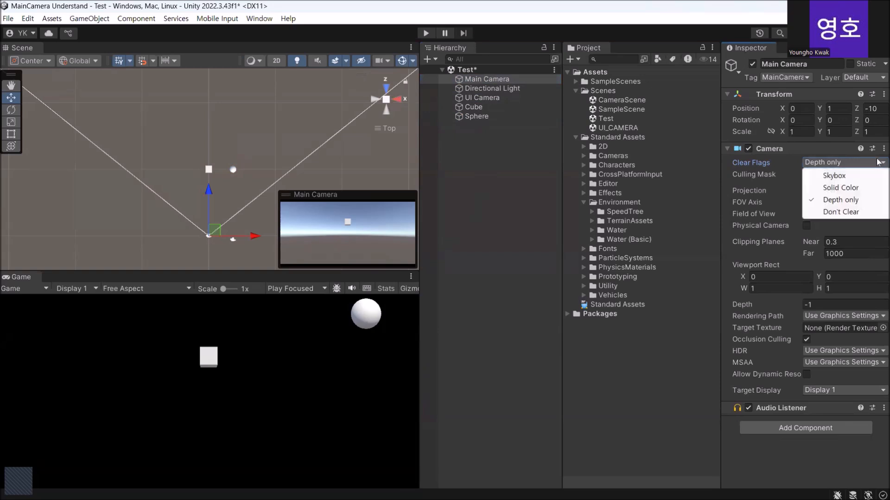
{"action": "left_click", "coordinate": [857, 188]}
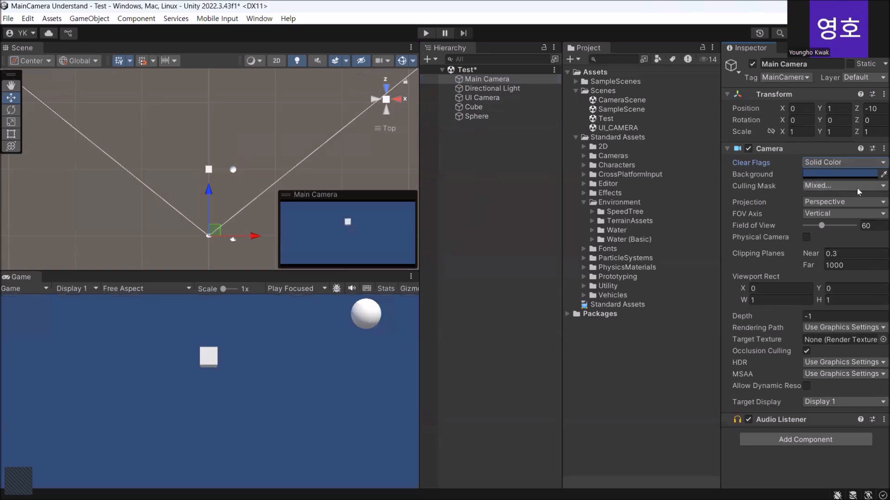
{"action": "left_click", "coordinate": [838, 163]}
{"action": "left_click", "coordinate": [838, 177]}
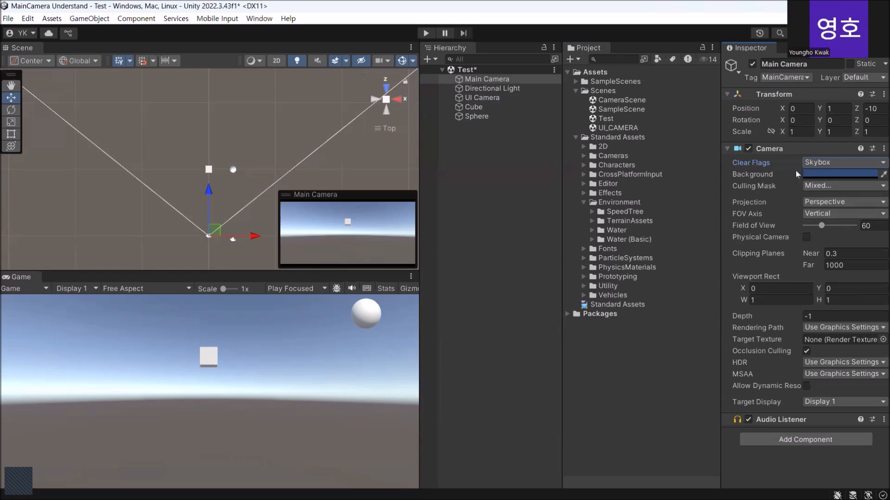
Try Don't Clear, Solid Color and Depth only as the Main Camera's Clear Flags, and return them to Skybox.
{"action": "left_click", "coordinate": [833, 163]}
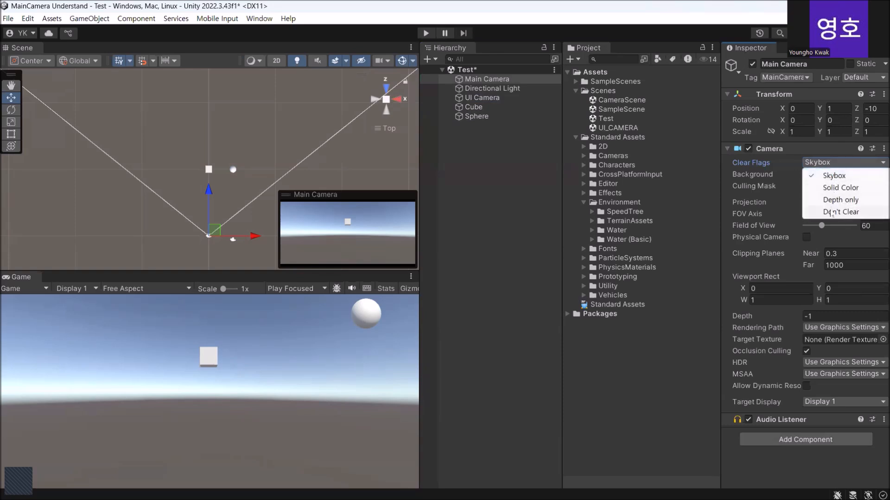
{"action": "left_click", "coordinate": [830, 211]}
{"action": "left_click", "coordinate": [841, 161]}
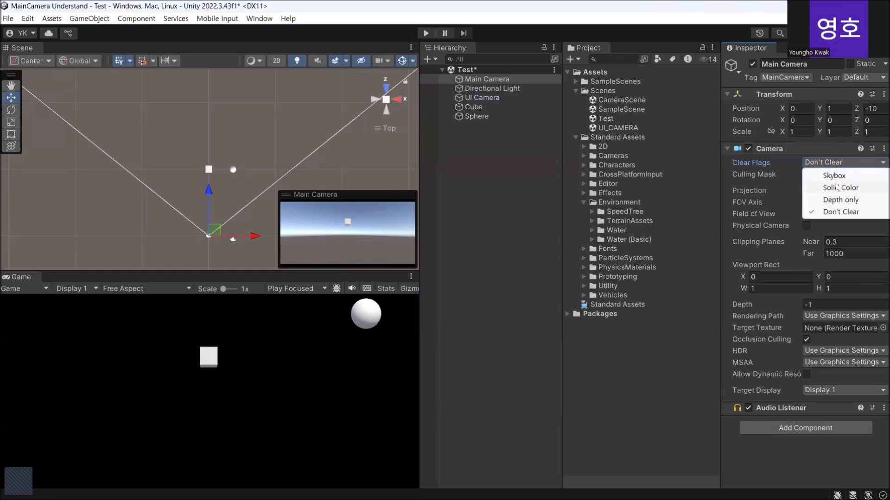
{"action": "left_click", "coordinate": [836, 187]}
{"action": "left_click", "coordinate": [842, 163]}
{"action": "left_click", "coordinate": [838, 199]}
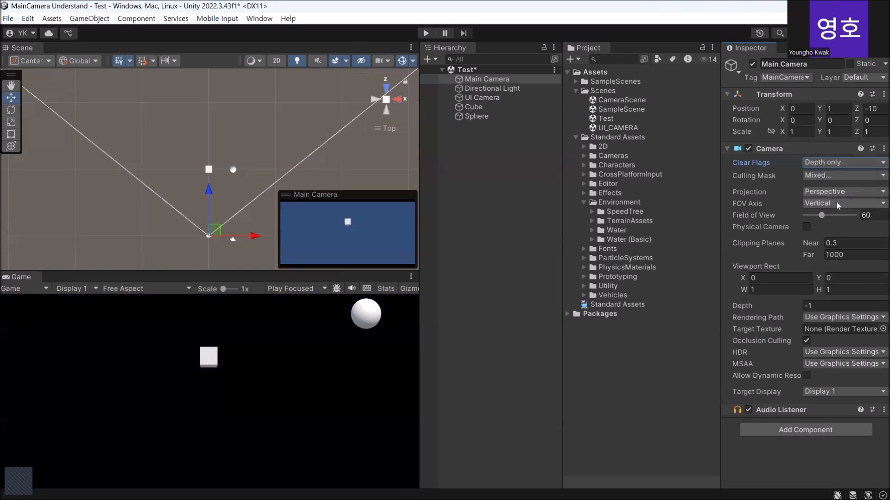
{"action": "left_click", "coordinate": [847, 163]}
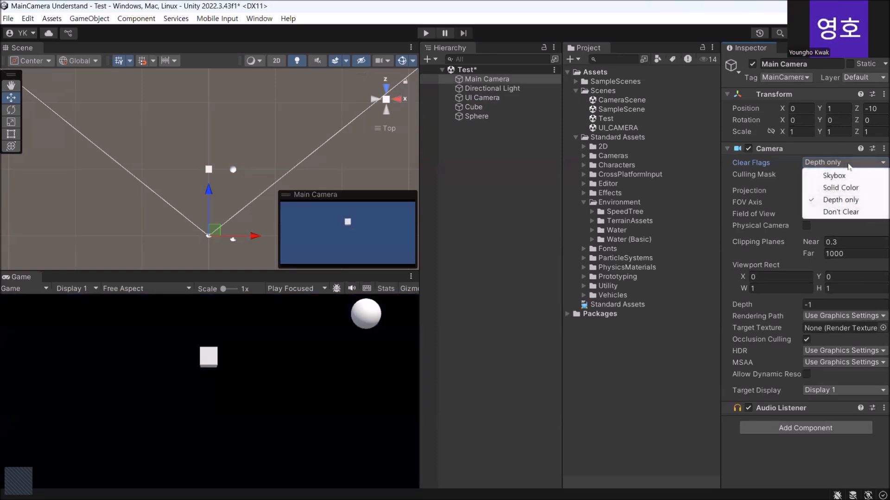
{"action": "left_click", "coordinate": [838, 177]}
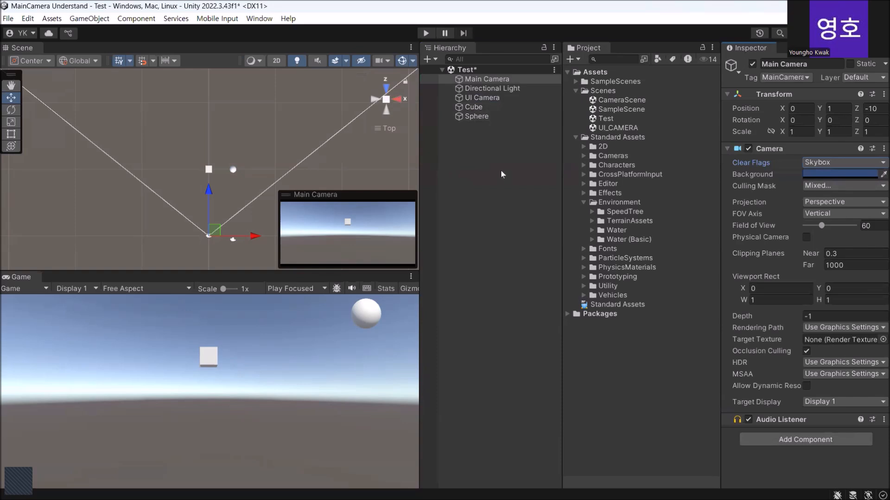
Delete the Sphere from the Test scene and add a legacy UI Button.
{"action": "left_click", "coordinate": [469, 117]}
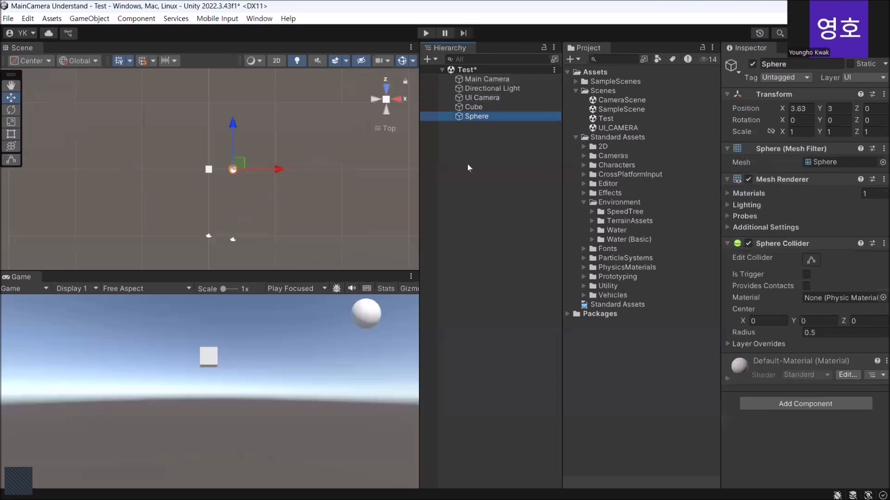
{"action": "key", "text": "Delete"}
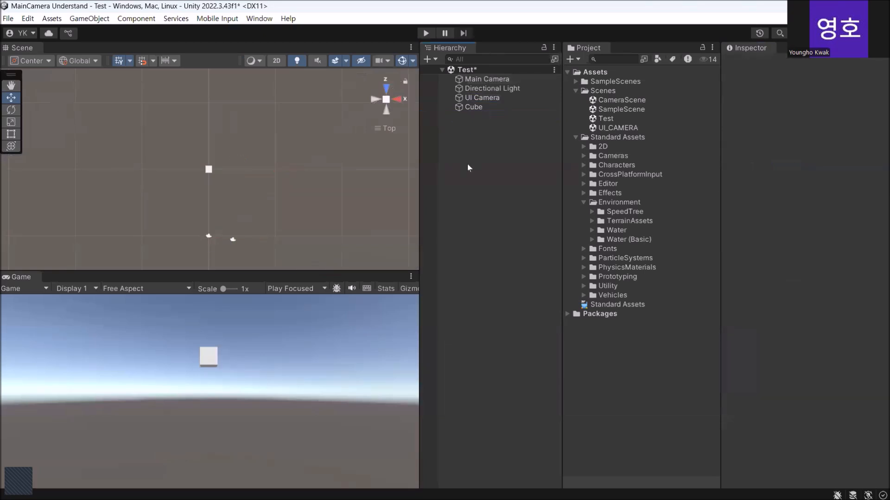
{"action": "right_click", "coordinate": [463, 126]}
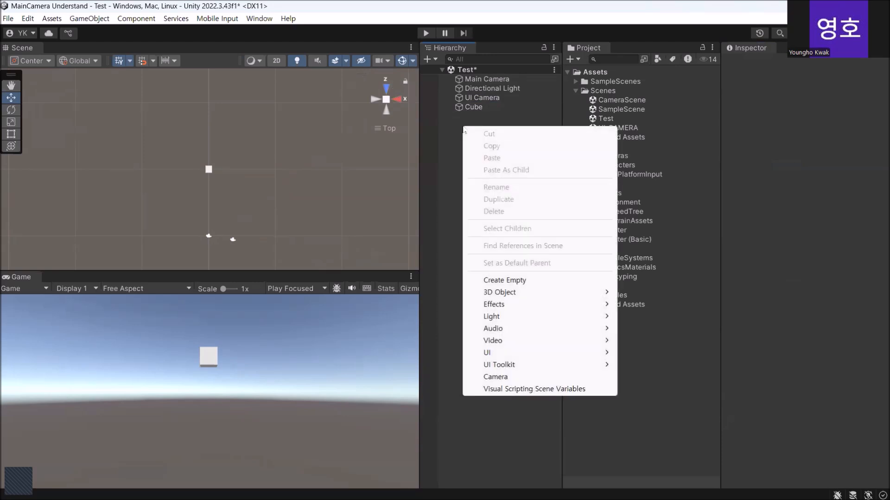
{"action": "mouse_move", "coordinate": [498, 352]}
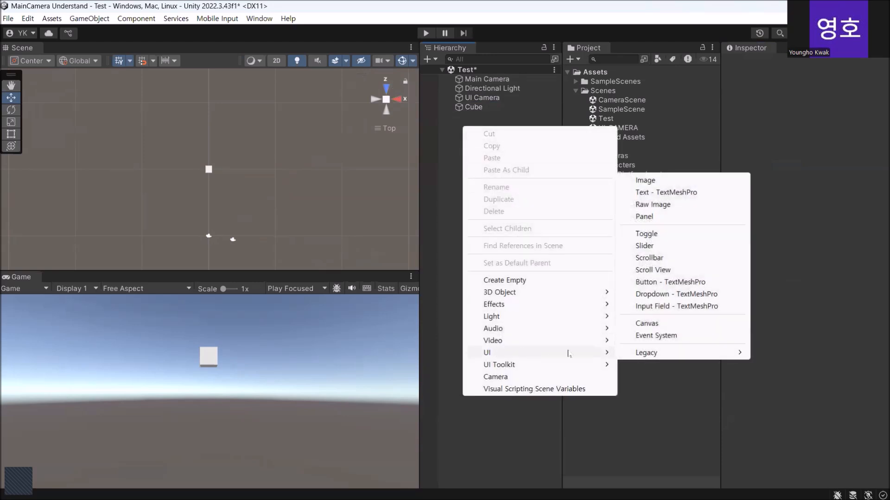
{"action": "mouse_move", "coordinate": [660, 353]}
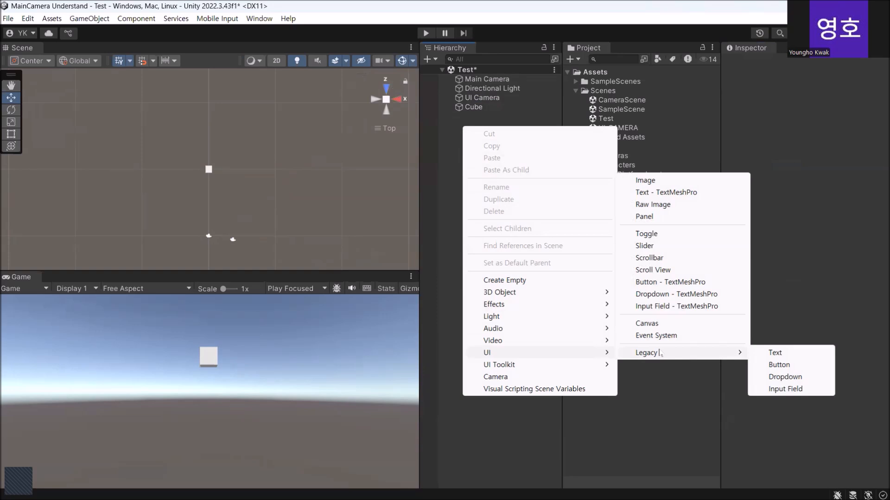
{"action": "left_click", "coordinate": [778, 365]}
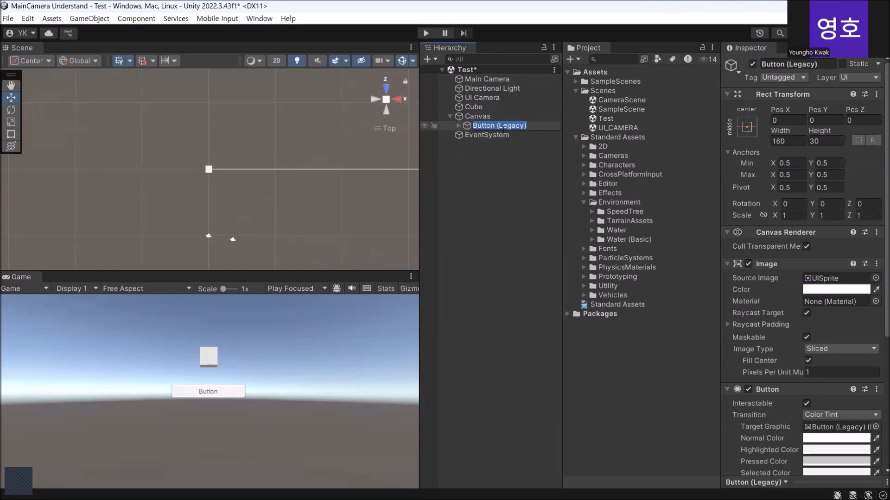
Expand the legacy Button in the hierarchy and inspect its Text child.
{"action": "left_click", "coordinate": [457, 126]}
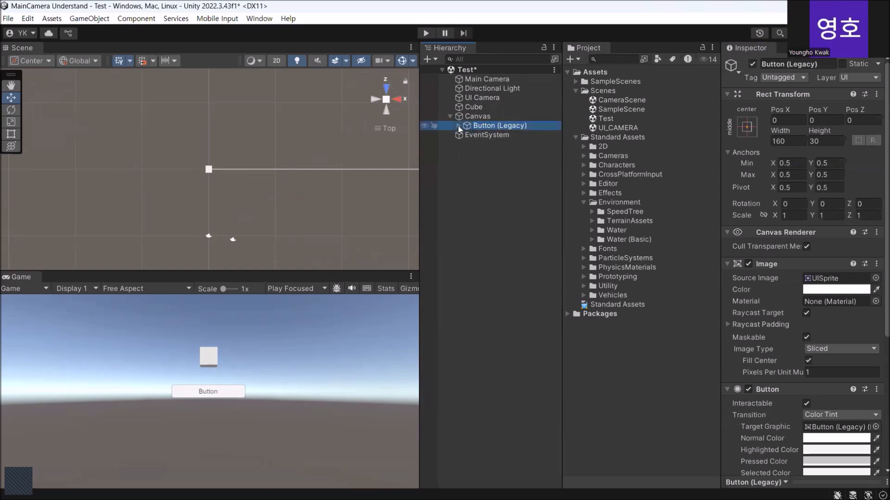
{"action": "left_click", "coordinate": [459, 126]}
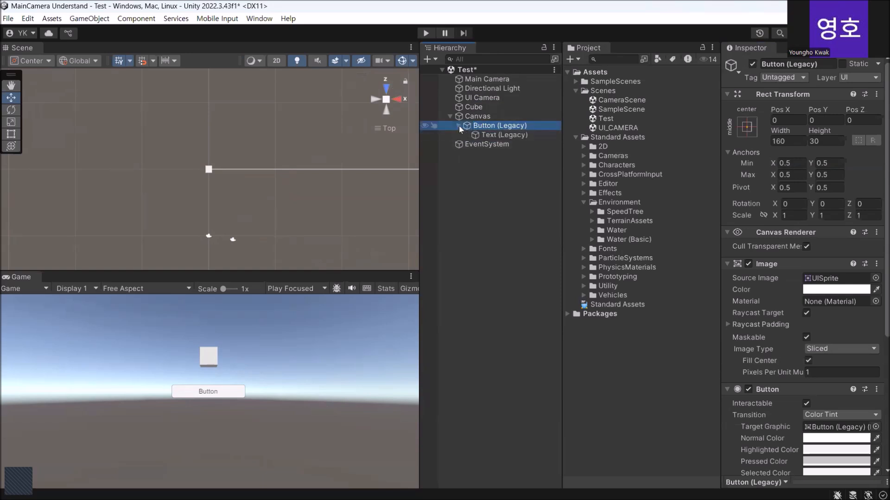
{"action": "left_click", "coordinate": [508, 136]}
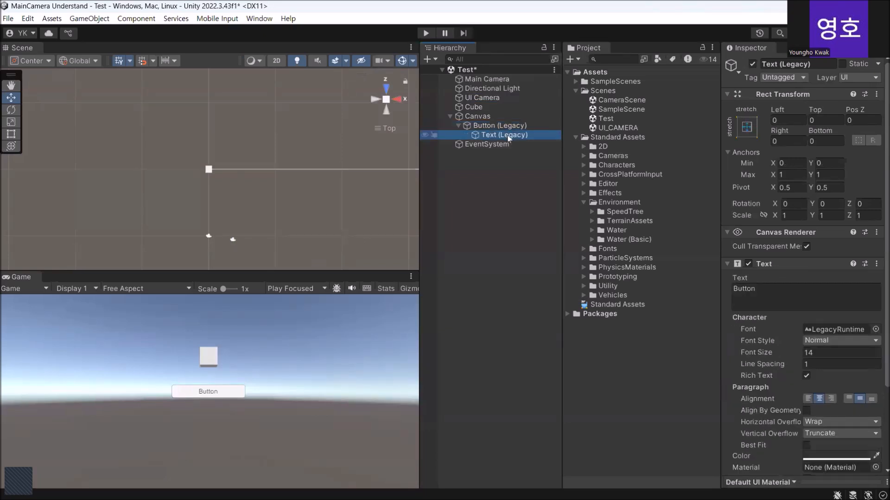
Try World Space as the Canvas Render Mode, switch it to Screen Space - Camera and assign the UI Camera as Render Camera.
{"action": "left_click", "coordinate": [486, 118]}
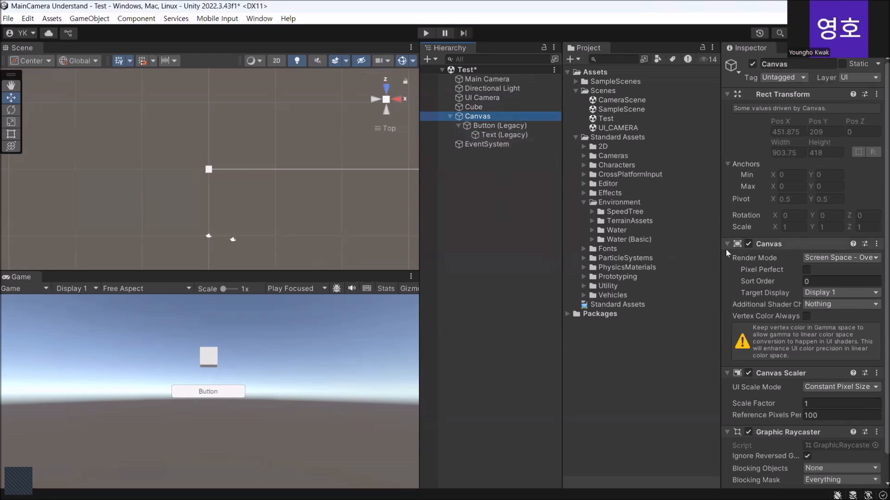
{"action": "left_click", "coordinate": [855, 258]}
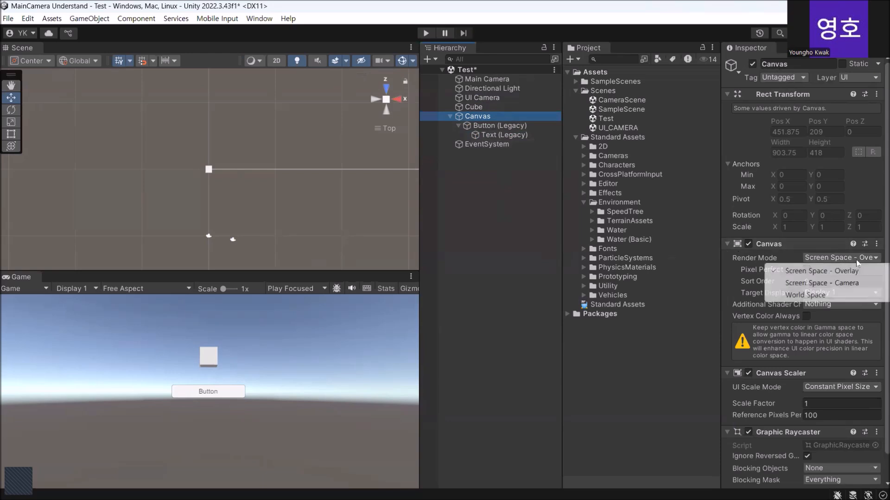
{"action": "left_click", "coordinate": [822, 296]}
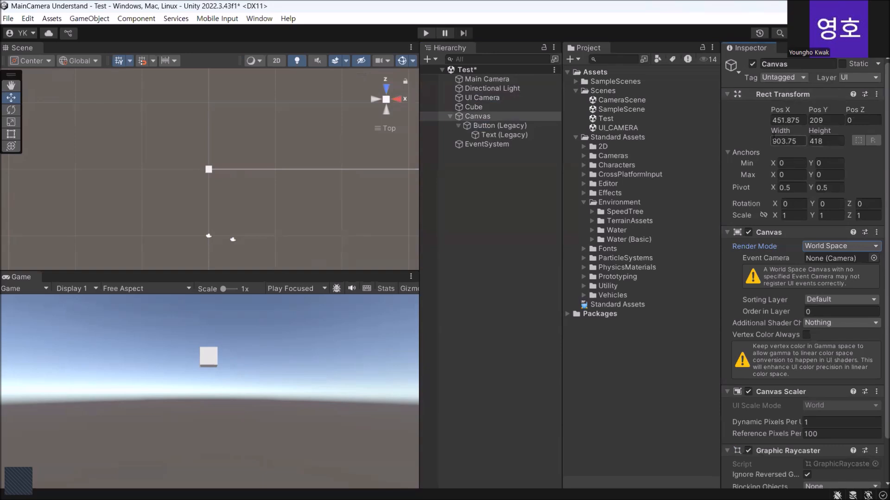
{"action": "left_click", "coordinate": [874, 247]}
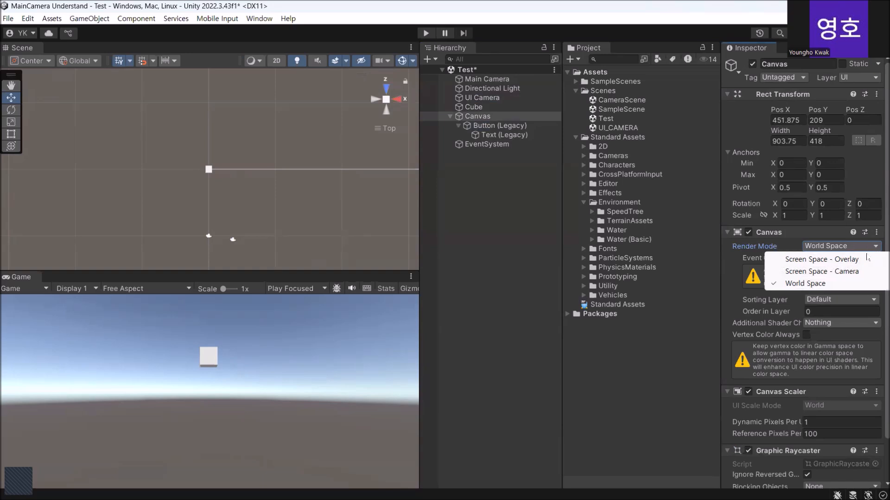
{"action": "left_click", "coordinate": [850, 272]}
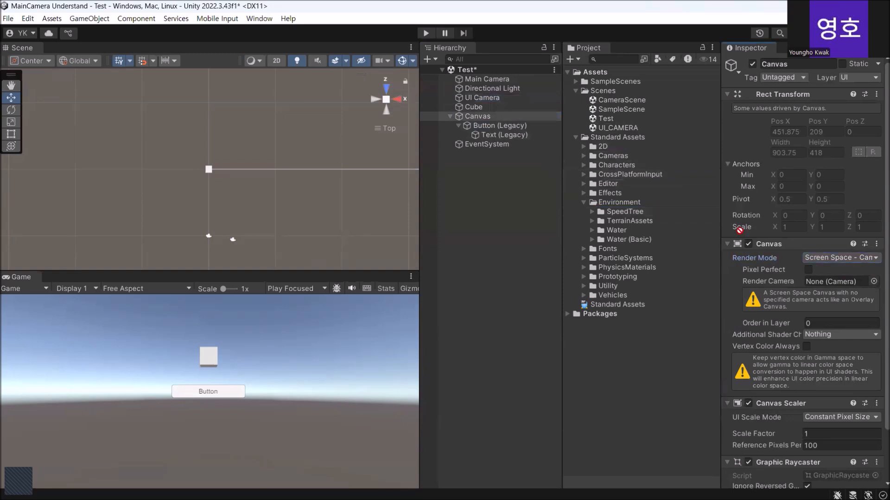
{"action": "left_click", "coordinate": [818, 282]}
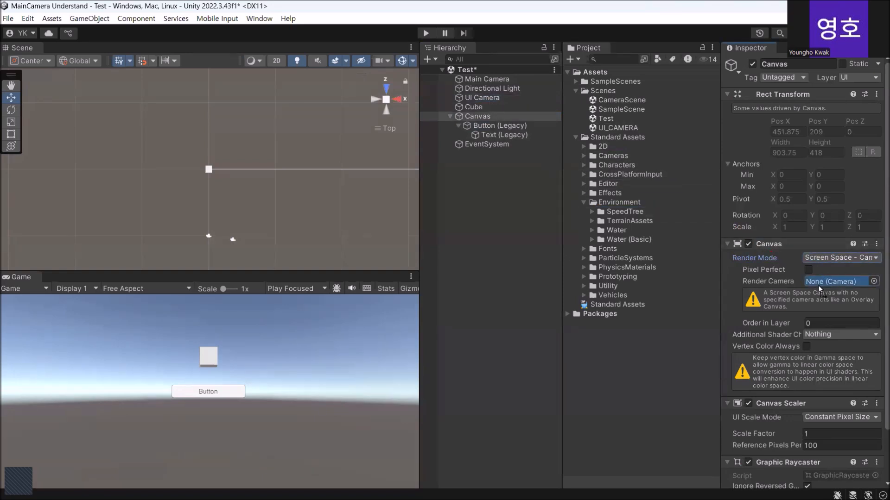
{"action": "left_click_drag", "start_coordinate": [818, 286], "coordinate": [819, 286]}
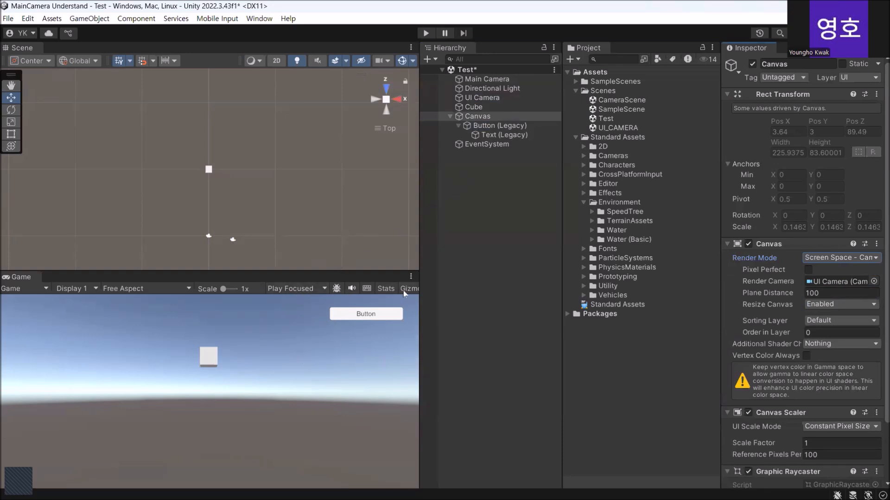
Add a UI Image as a child of the Canvas.
{"action": "left_click", "coordinate": [485, 119]}
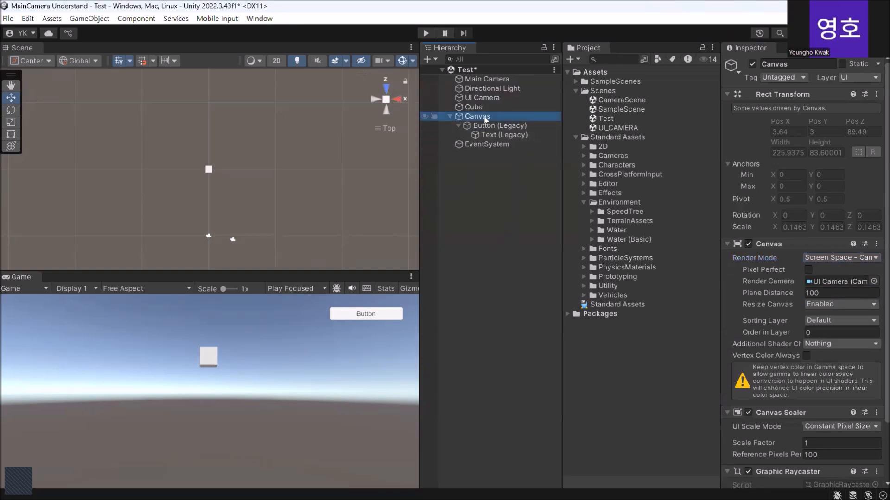
{"action": "right_click", "coordinate": [485, 120]}
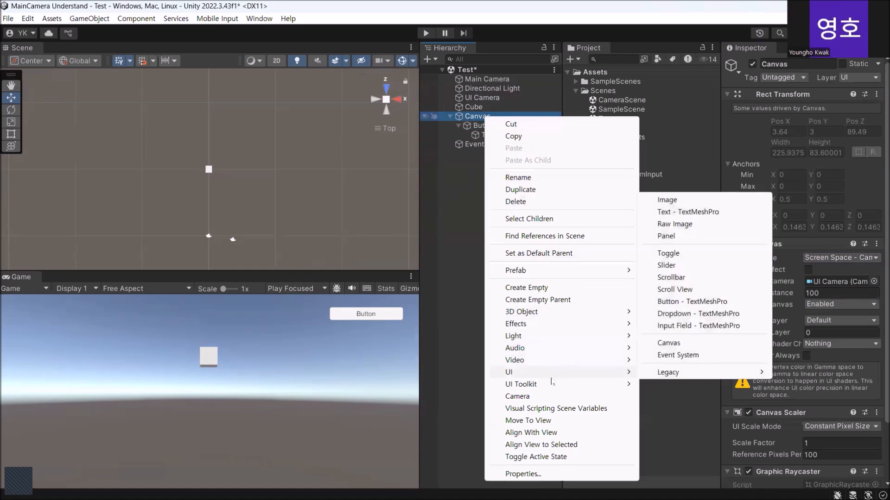
{"action": "mouse_move", "coordinate": [629, 376]}
{"action": "mouse_move", "coordinate": [663, 373]}
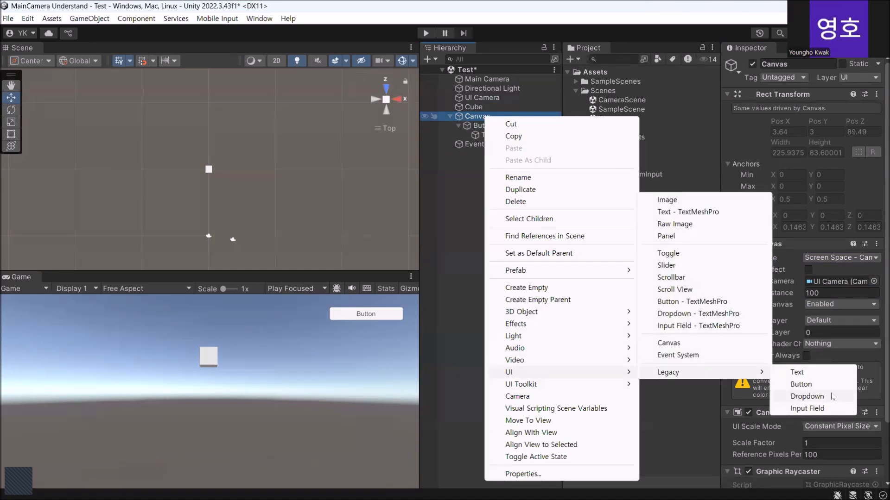
{"action": "left_click", "coordinate": [676, 200]}
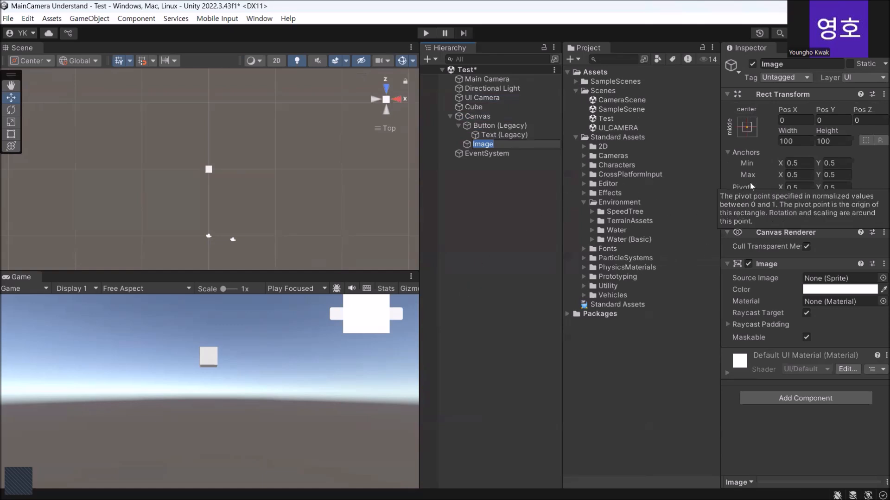
Set the Image's width to 200, height to 500 and Pos Z to -2, and delete the Image from the Canvas.
{"action": "left_click", "coordinate": [798, 140]}
{"action": "type", "text": "2"}
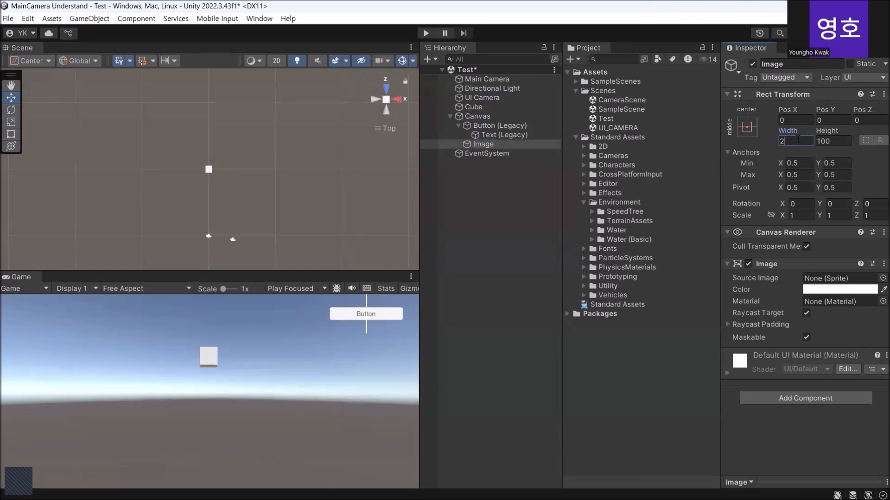
{"action": "type", "text": "00"}
{"action": "left_click", "coordinate": [847, 140]}
{"action": "type", "text": "500"}
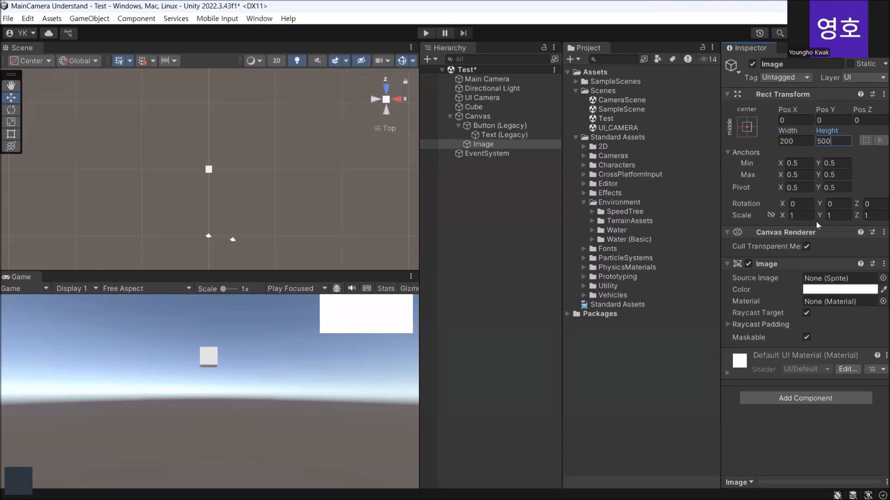
{"action": "left_click", "coordinate": [868, 120]}
{"action": "type", "text": "-2"}
{"action": "key", "text": "Return"}
{"action": "left_click", "coordinate": [481, 144]}
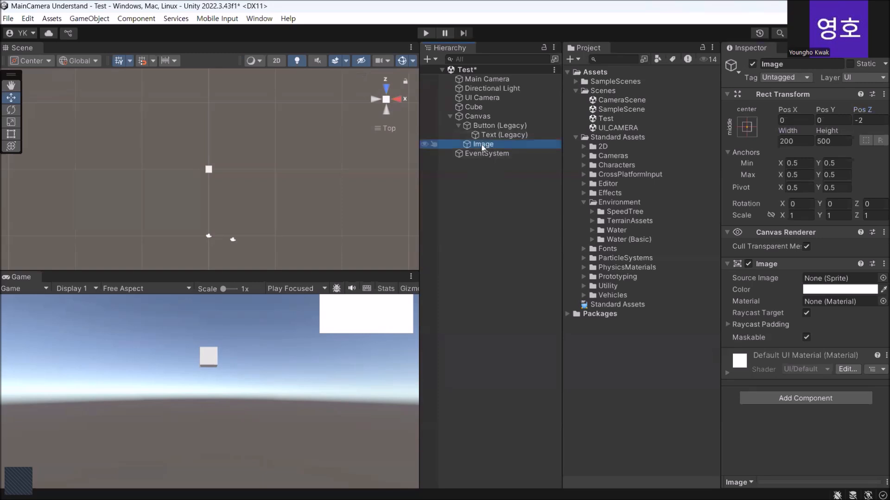
{"action": "key", "text": "Delete"}
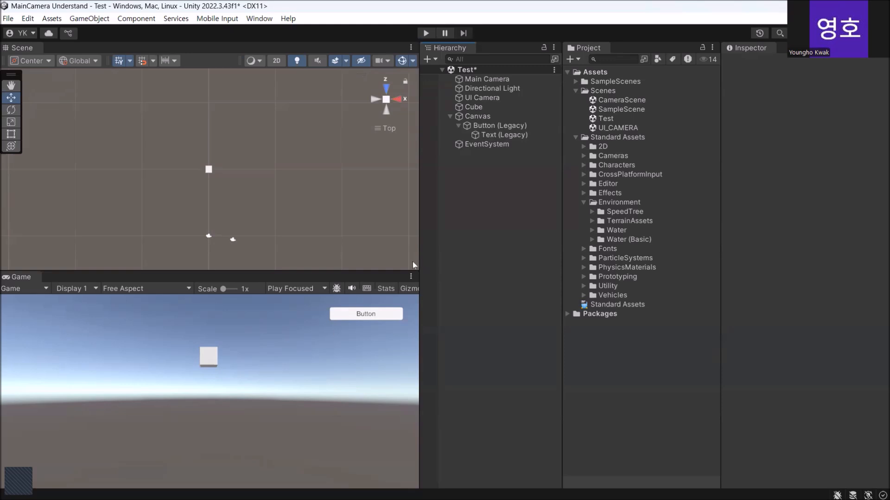
Save the Test scene with its current changes.
{"action": "left_click", "coordinate": [471, 73]}
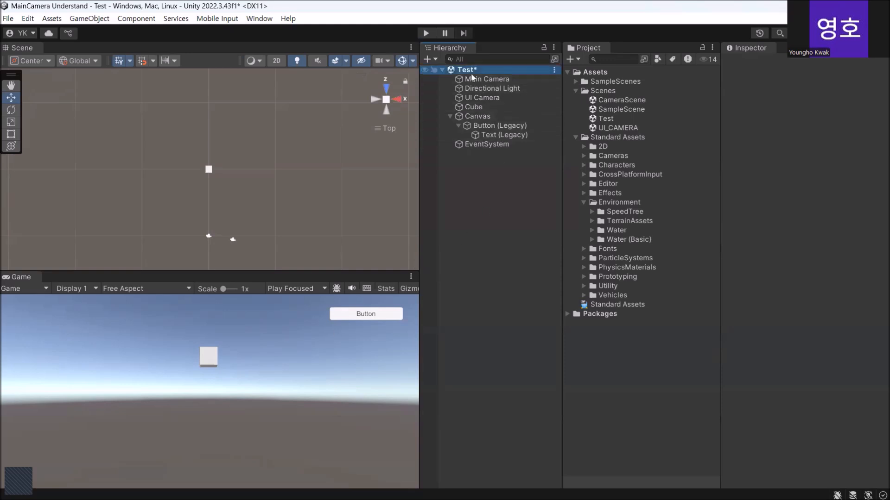
{"action": "right_click", "coordinate": [471, 73]}
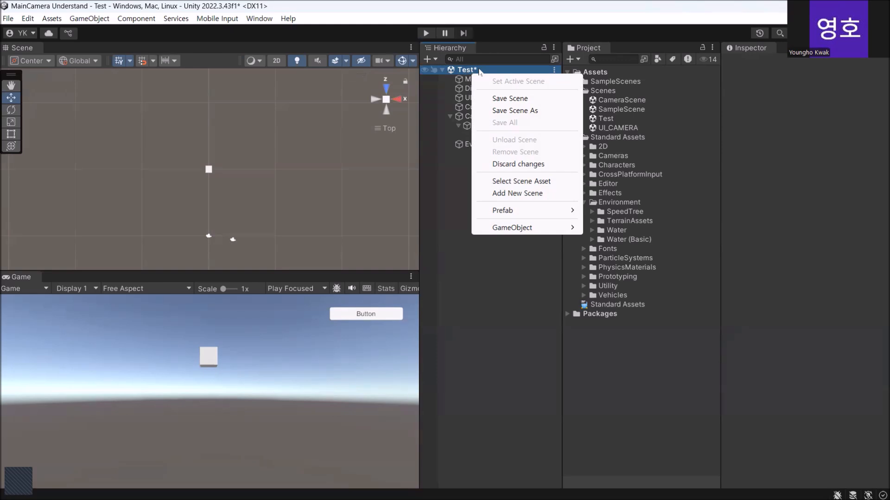
{"action": "left_click", "coordinate": [505, 98]}
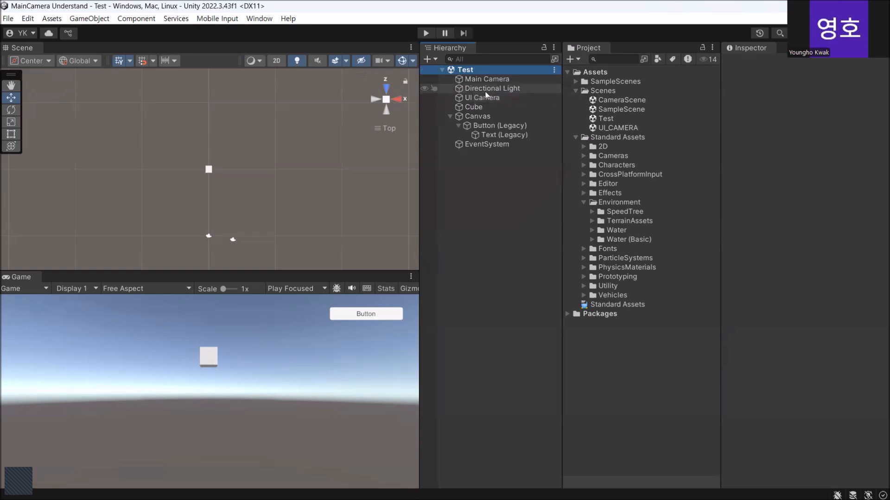
{"action": "left_click", "coordinate": [478, 235]}
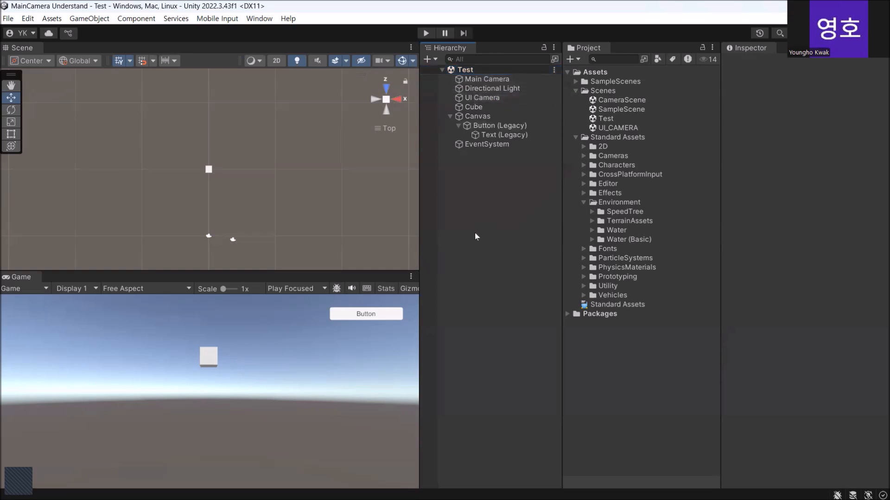
Open the UI_CAMERA scene and set the UI Camera's Depth to 1.
{"action": "double_click", "coordinate": [604, 127]}
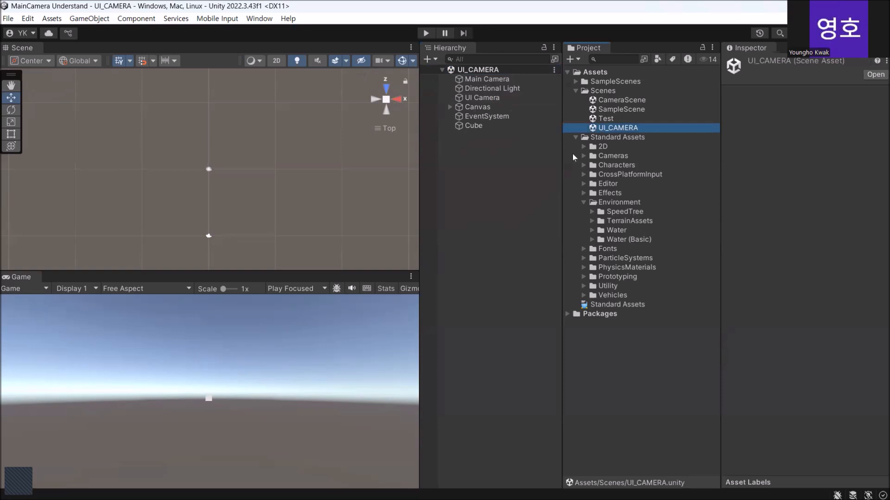
{"action": "left_click", "coordinate": [482, 99]}
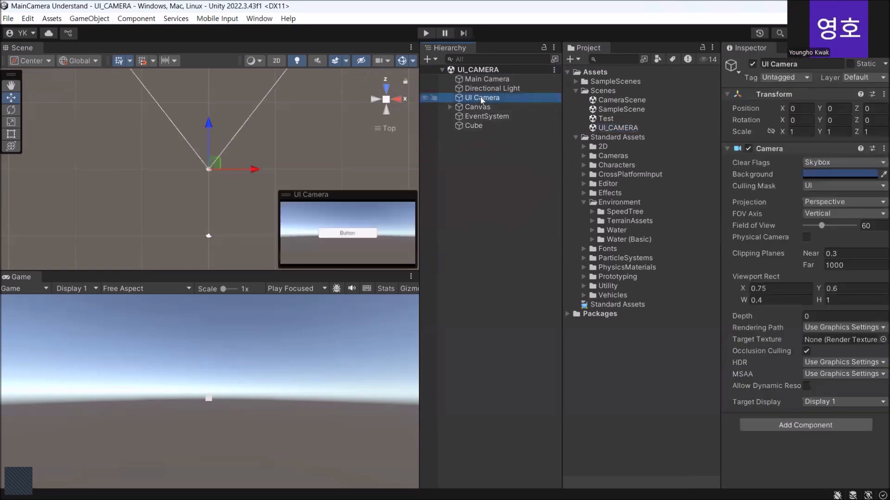
{"action": "left_click", "coordinate": [494, 219]}
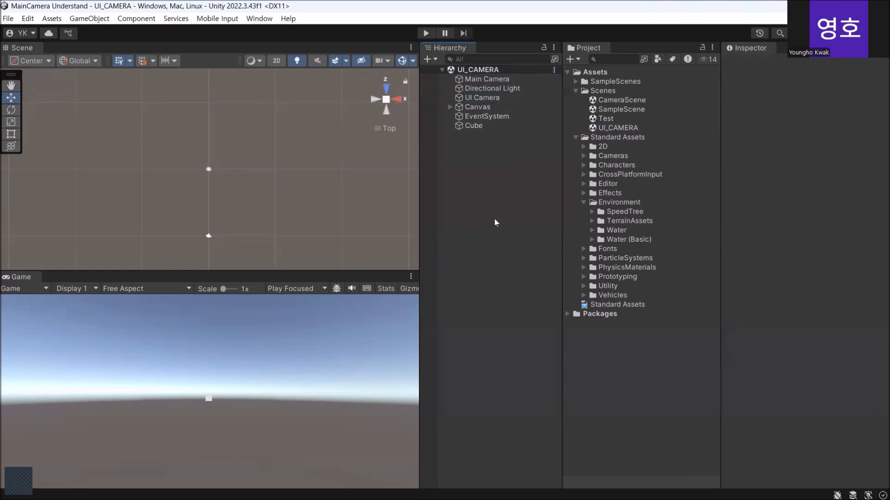
{"action": "left_click", "coordinate": [484, 106]}
{"action": "left_click", "coordinate": [482, 98]}
{"action": "left_click", "coordinate": [816, 316]}
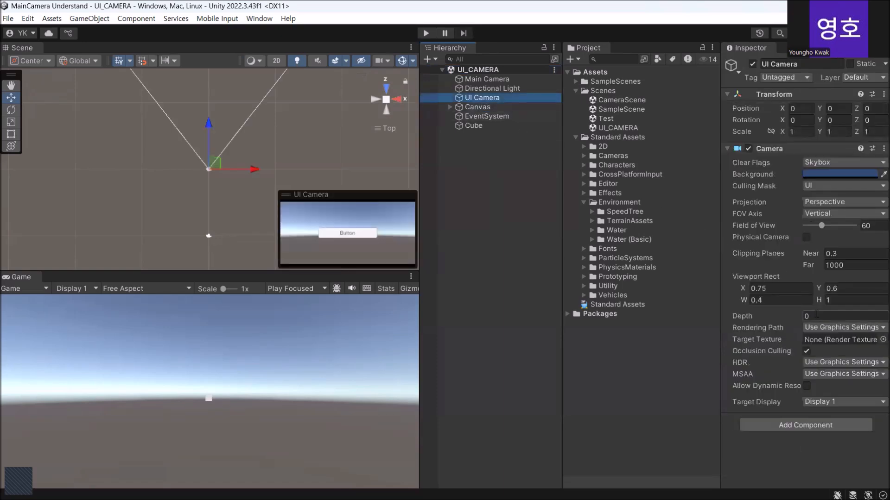
{"action": "type", "text": "1"}
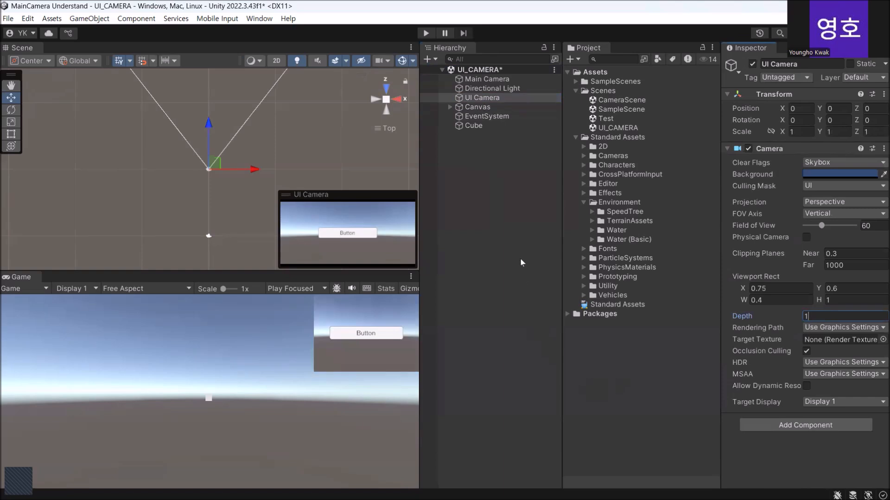
{"action": "left_click", "coordinate": [508, 237]}
Try Depth only as the UI Camera's Clear Flags, and set them back to Skybox.
{"action": "left_click", "coordinate": [488, 99]}
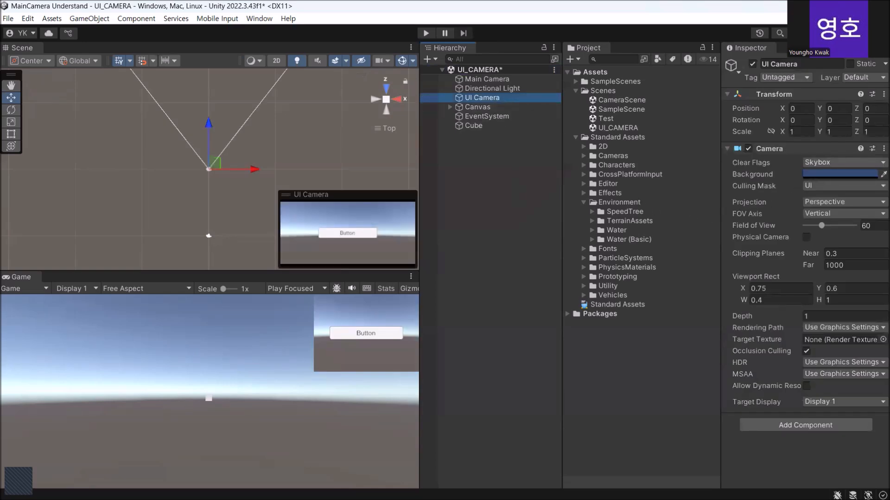
{"action": "left_click", "coordinate": [877, 166]}
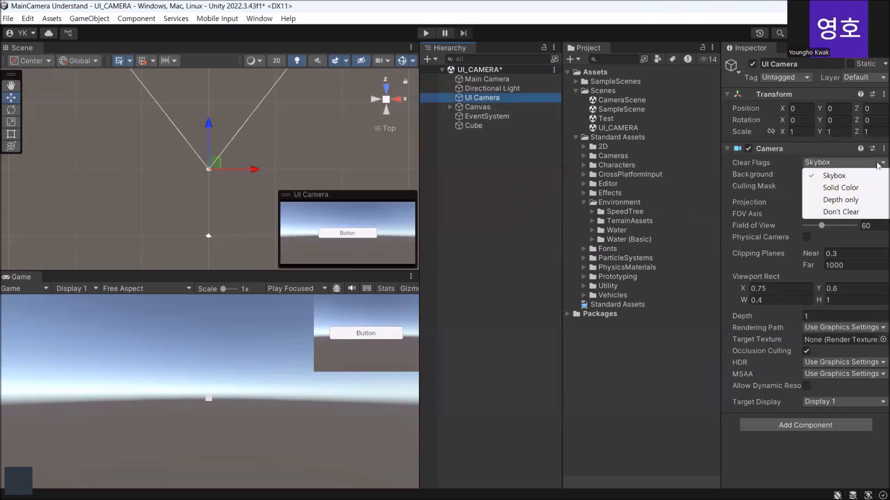
{"action": "left_click", "coordinate": [850, 199]}
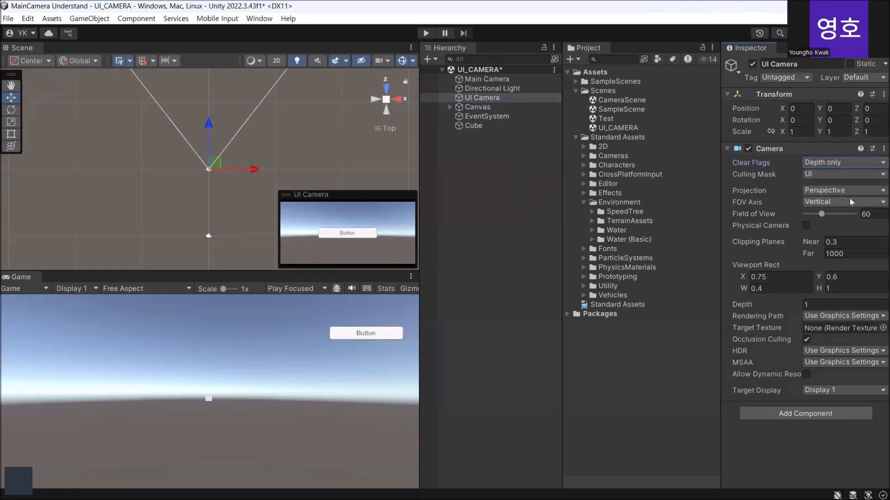
{"action": "left_click", "coordinate": [878, 170]}
{"action": "left_click", "coordinate": [838, 177]}
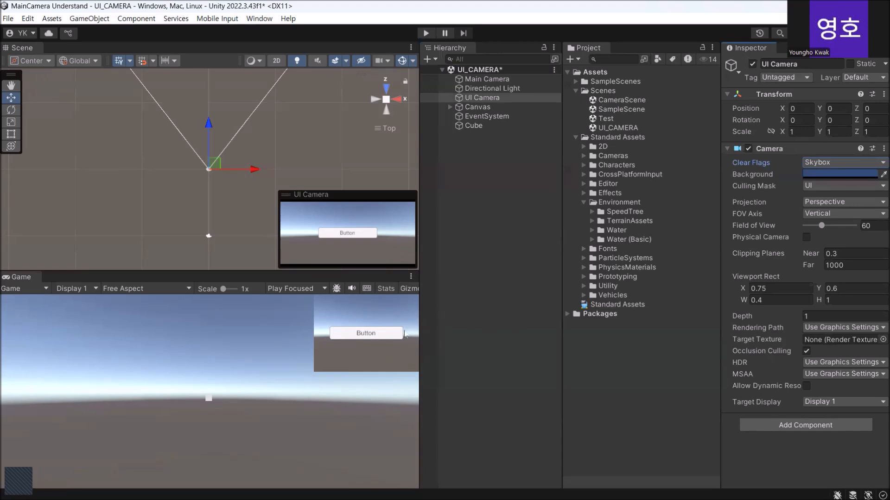
Save the UI_CAMERA scene with its current changes.
{"action": "left_click", "coordinate": [508, 67]}
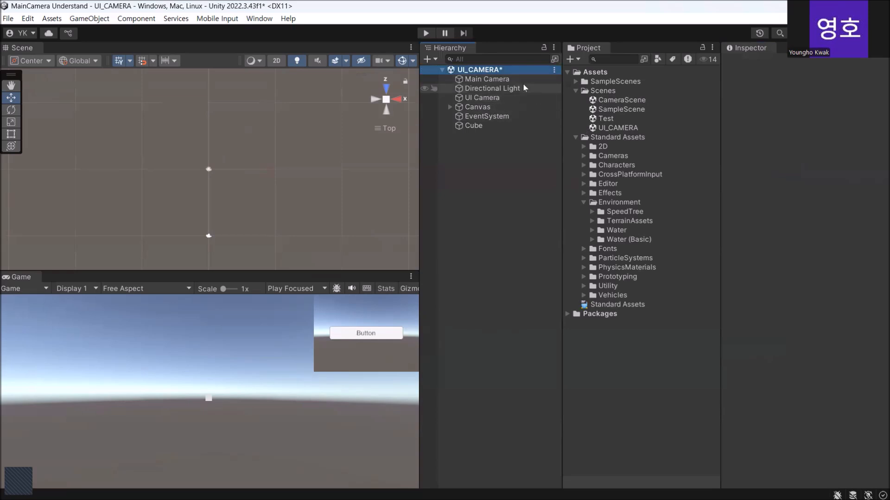
{"action": "right_click", "coordinate": [510, 70]}
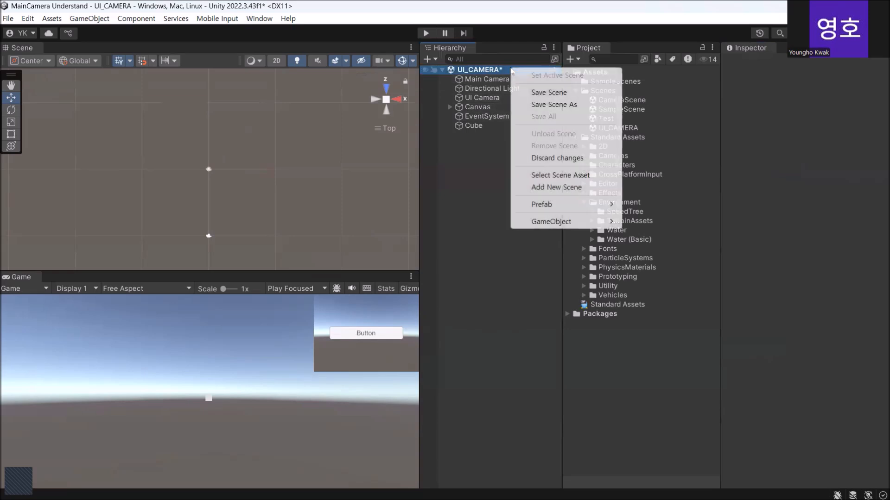
{"action": "left_click", "coordinate": [552, 93]}
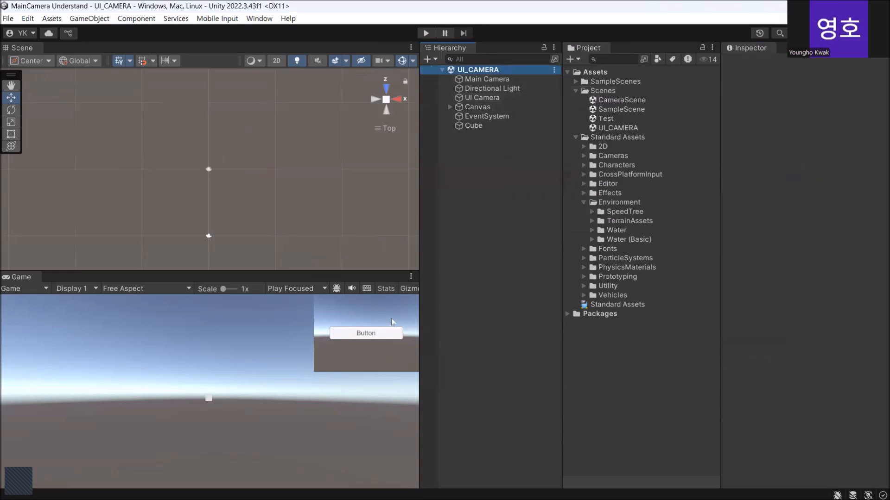